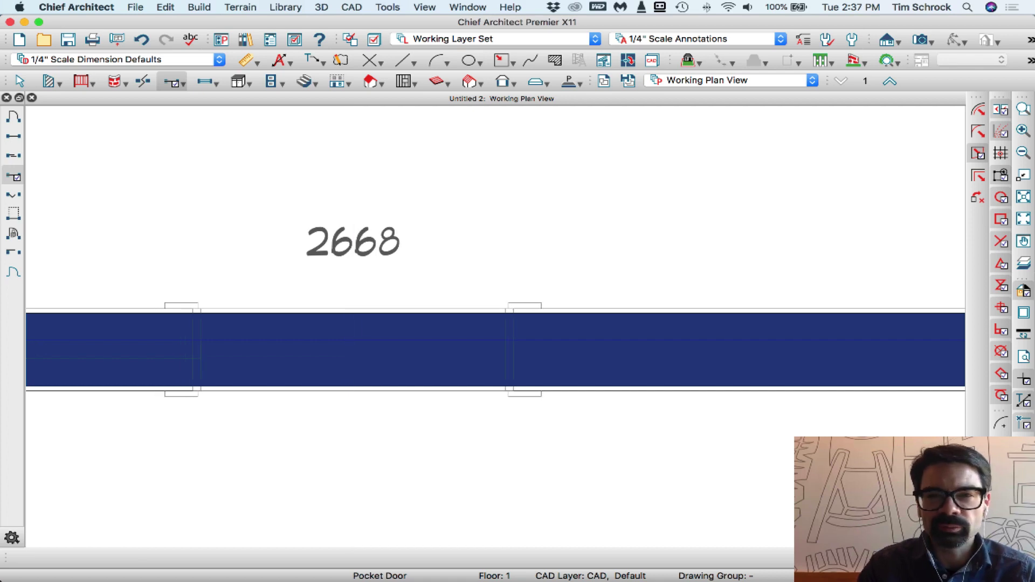
# Place a 2668 pocket door in the wall and slide it along the wall to the right.
pyautogui.click(353, 349)
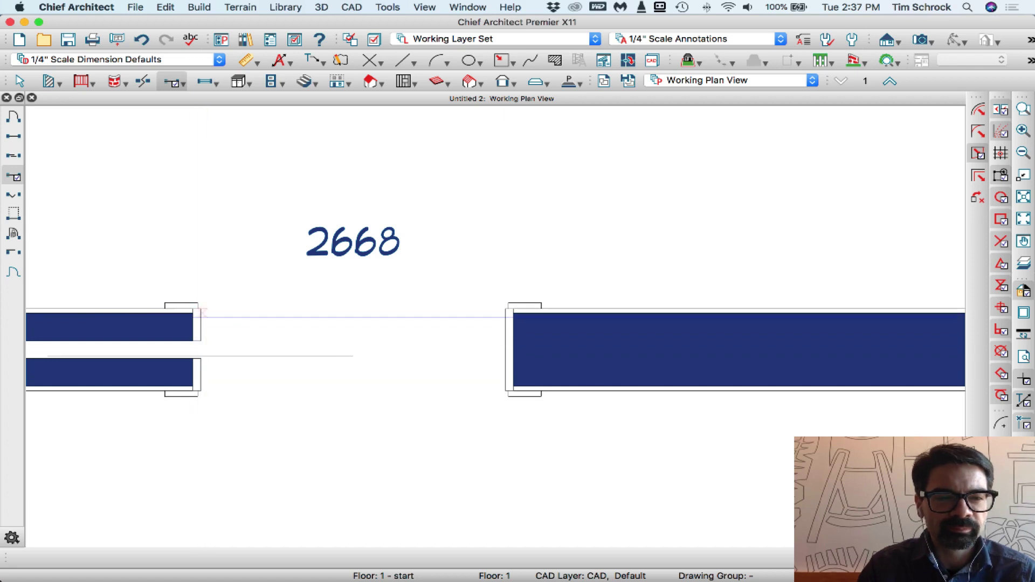
pyautogui.click(312, 350)
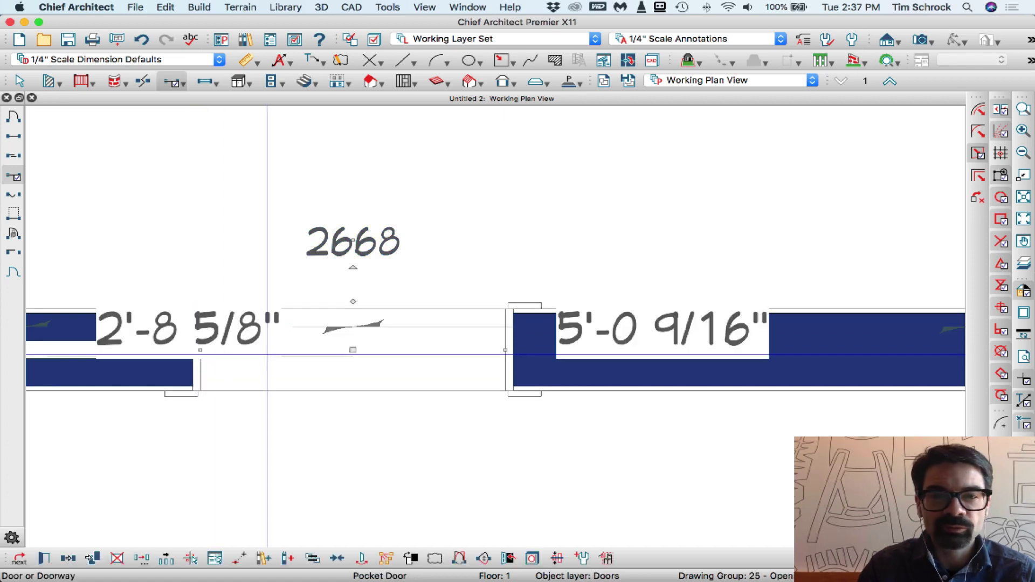
pyautogui.moveTo(351, 351); pyautogui.dragTo(452, 411)
pyautogui.moveTo(483, 349); pyautogui.dragTo(572, 352)
pyautogui.click(501, 437)
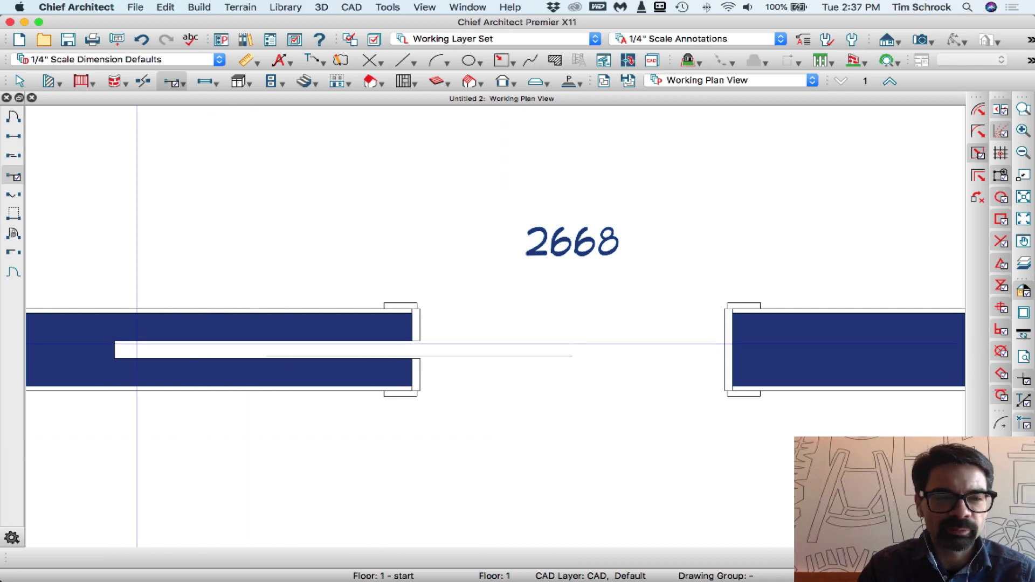
# Reduce the pocket door's open percentage to review it in plan, and change it to 100%.
pyautogui.doubleClick(585, 353)
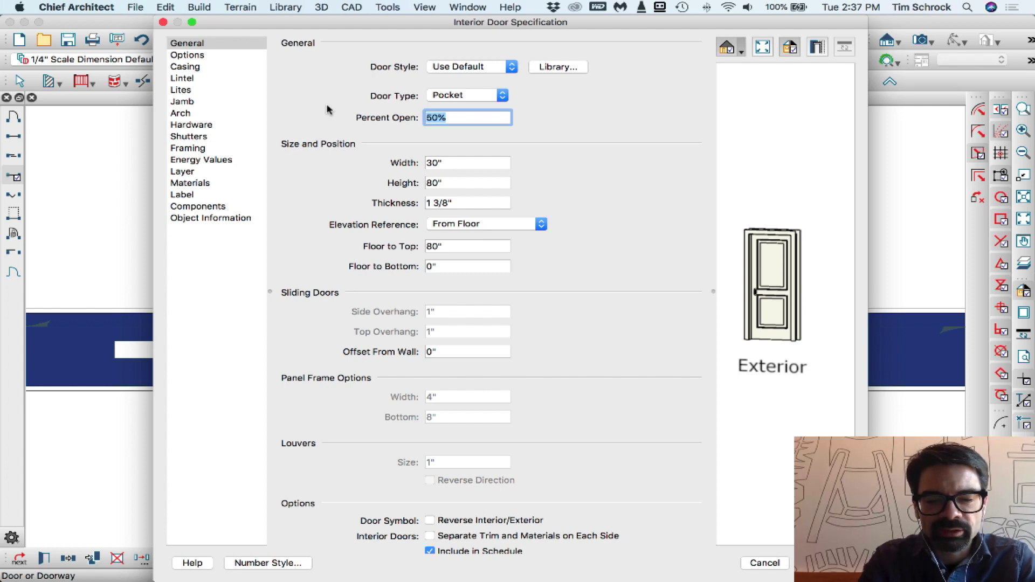
pyautogui.press('Return')
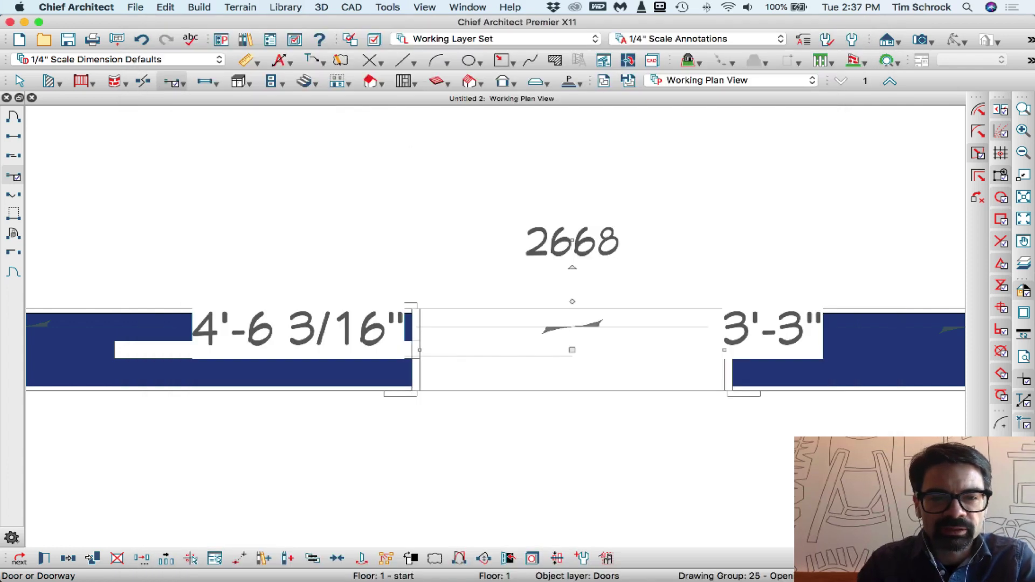
pyautogui.press('Escape')
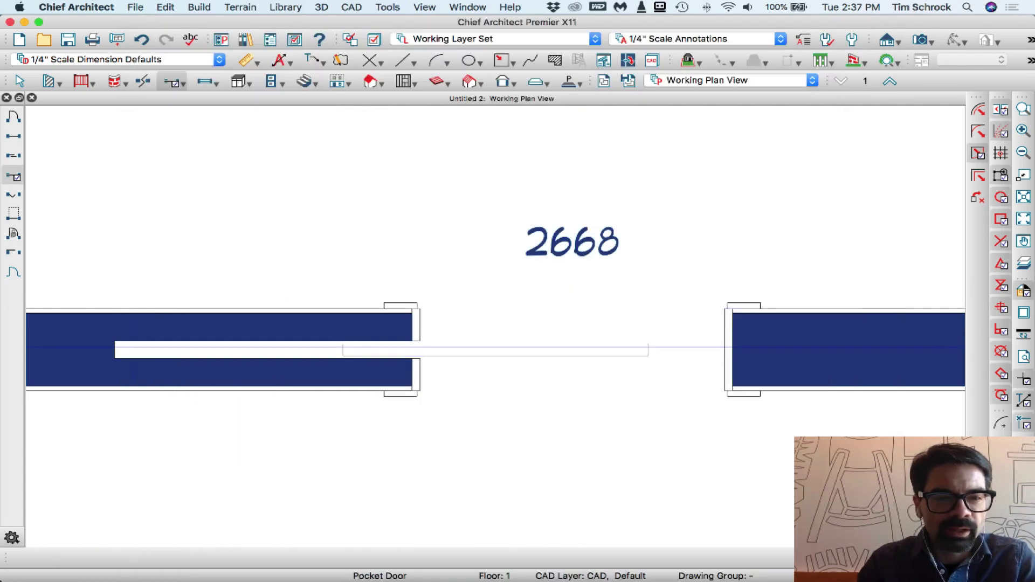
pyautogui.doubleClick(501, 356)
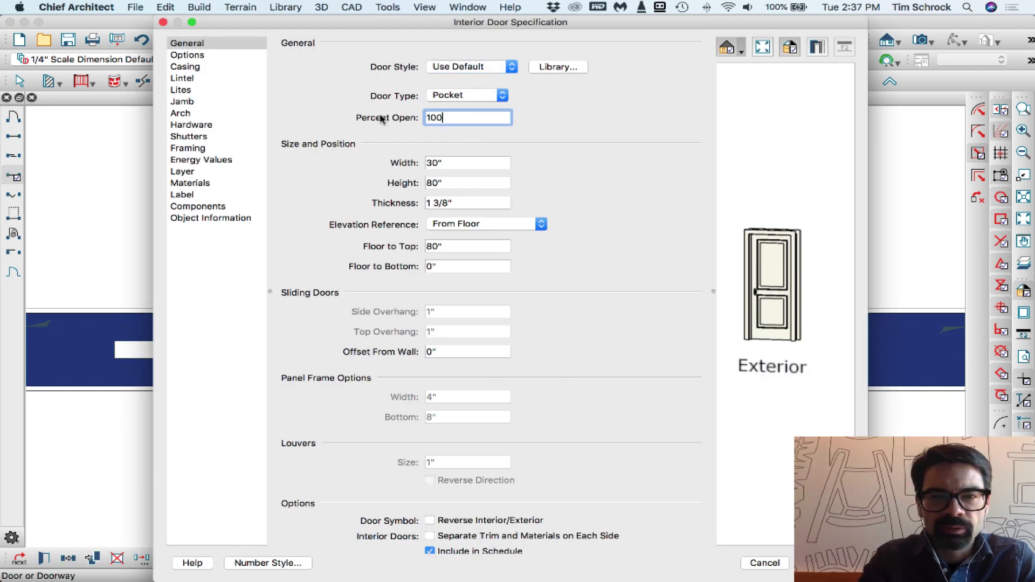
pyautogui.press('Return')
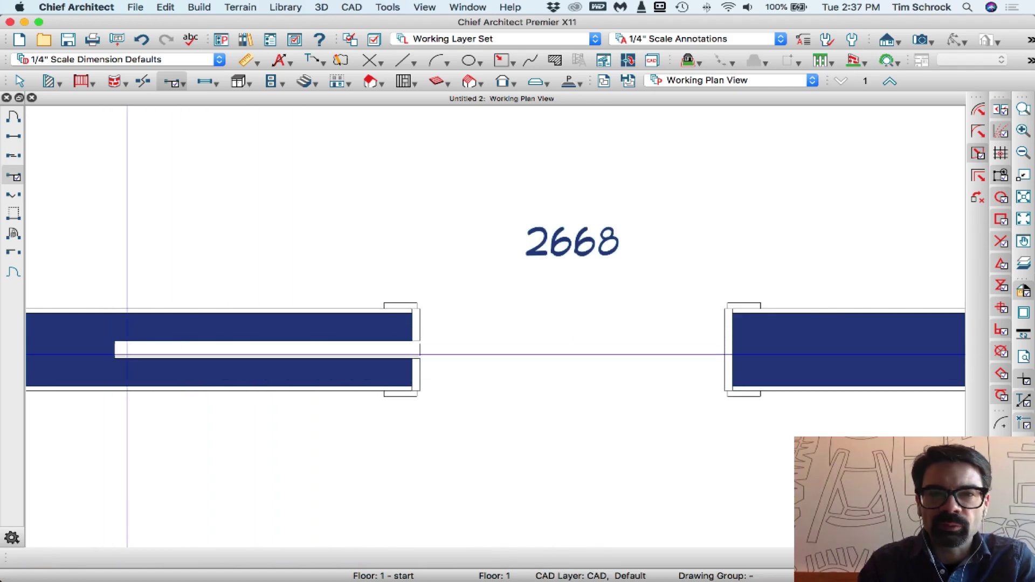
# Set the pocket door's percent open to 50% and its offset from wall to 1".
pyautogui.click(539, 353)
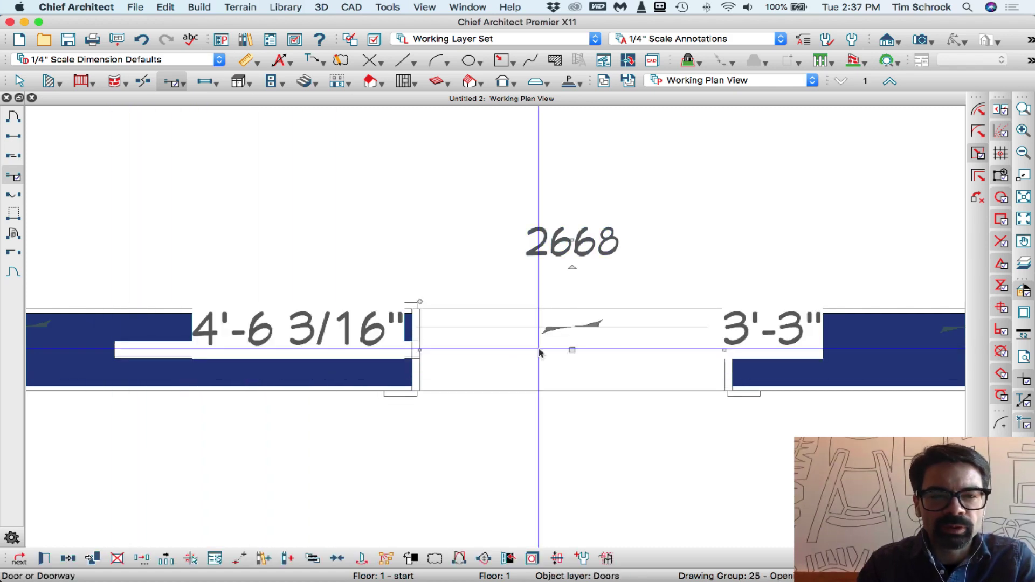
pyautogui.doubleClick(539, 353)
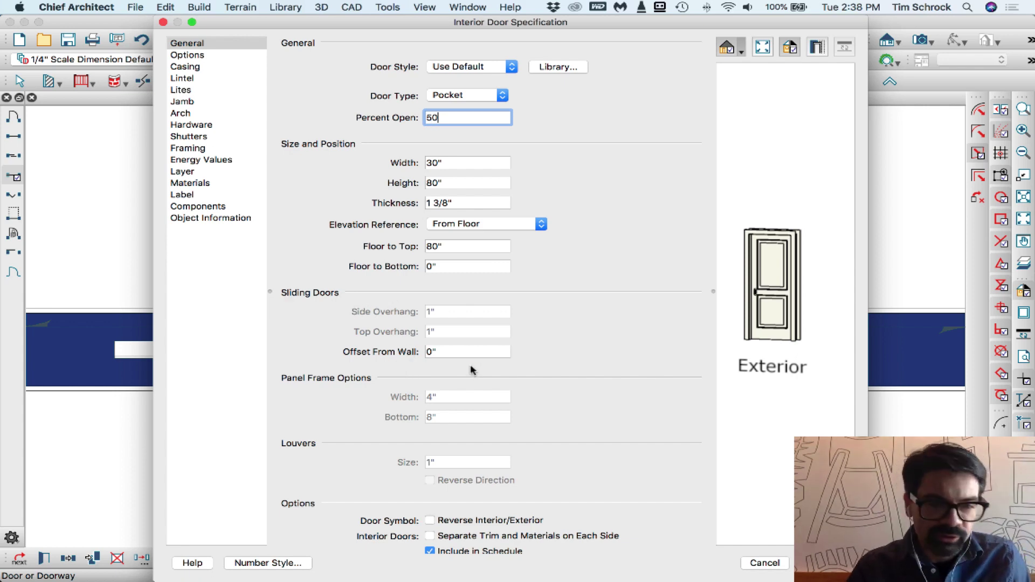
pyautogui.click(456, 351)
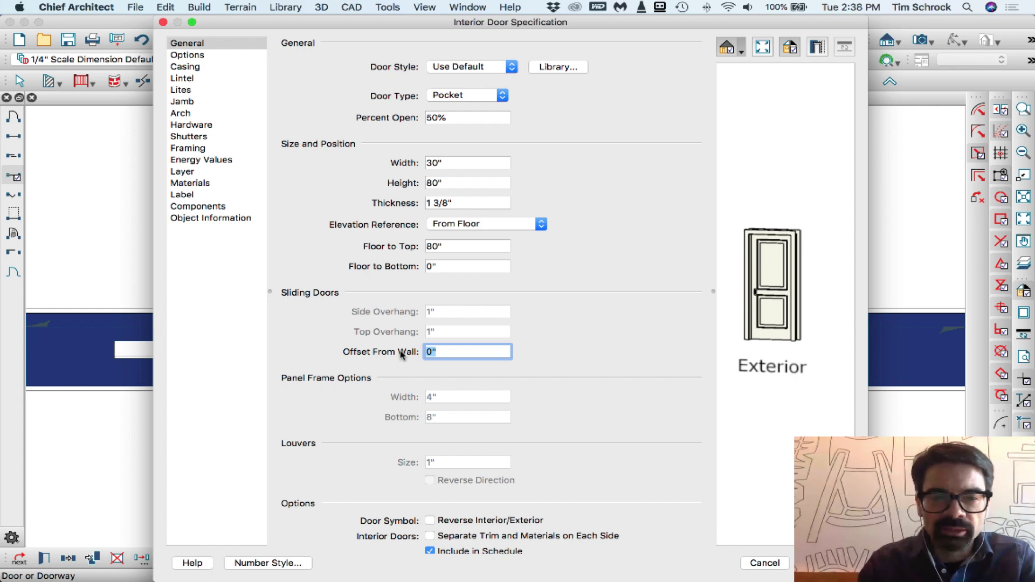
pyautogui.press('Return')
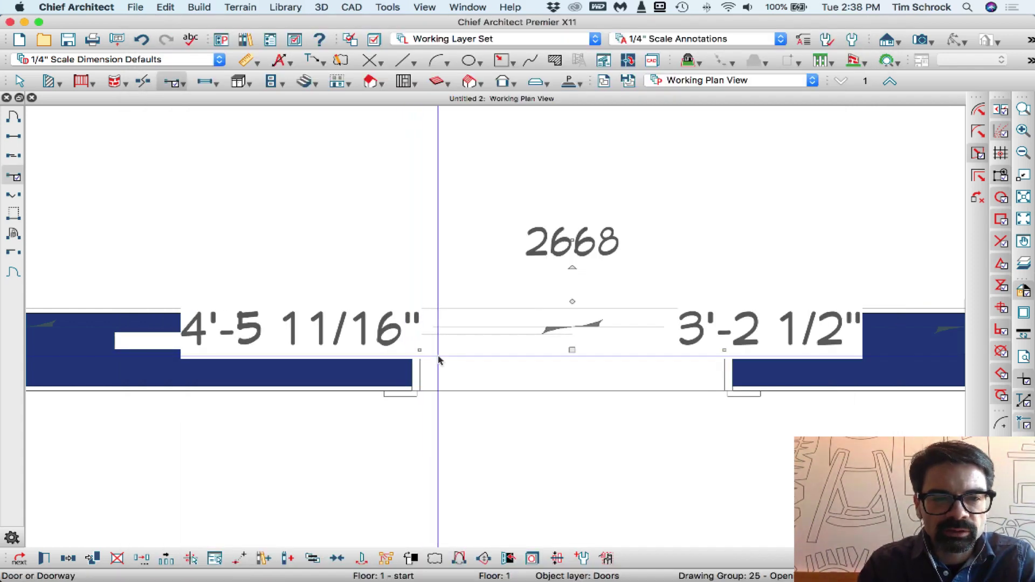
pyautogui.press('Escape')
# Set the pocket door's offset from wall to 1/2".
pyautogui.doubleClick(477, 364)
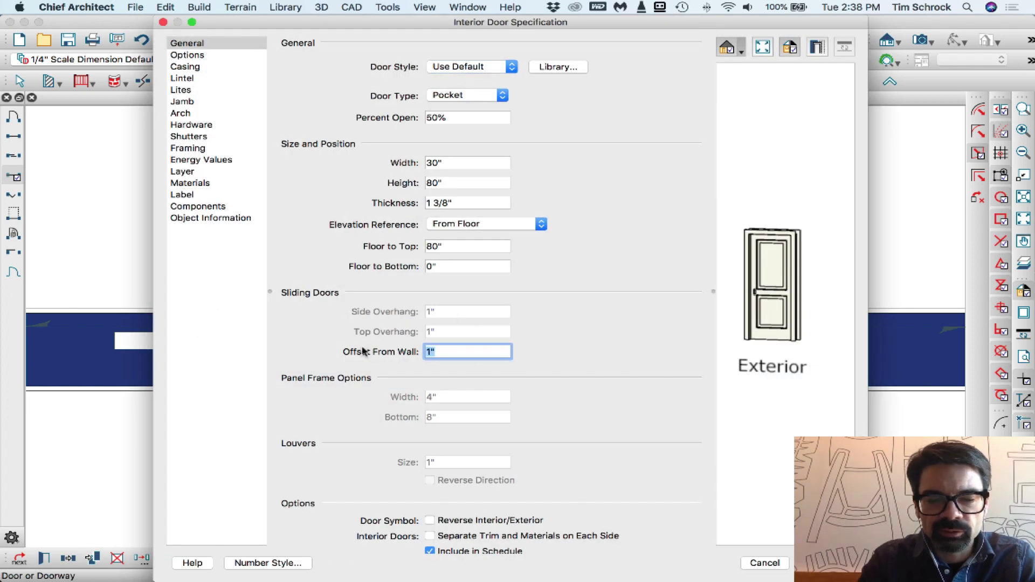
pyautogui.press('Return')
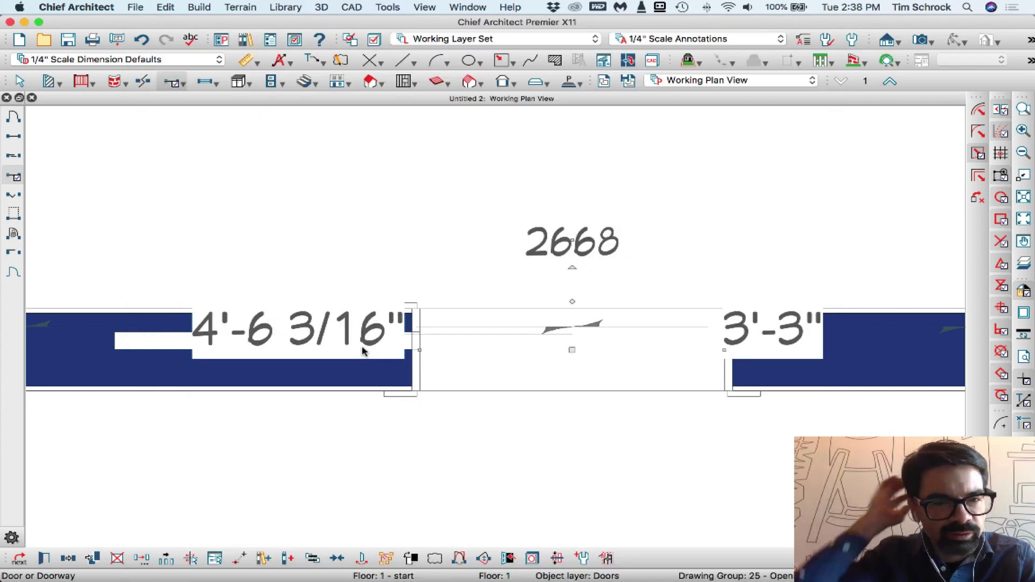
pyautogui.press('Escape')
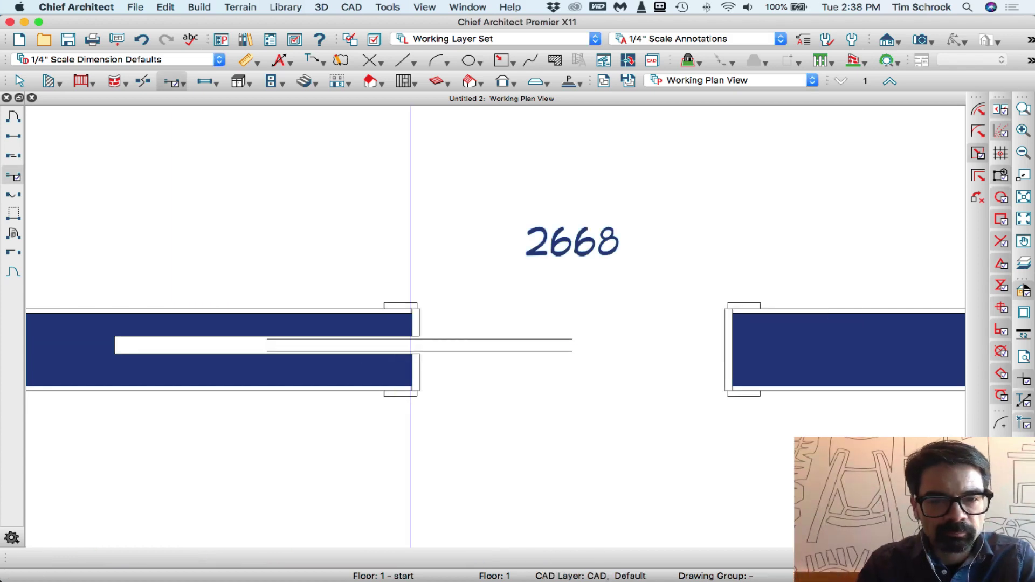
# Set the pocket door's offset from wall to 1 1/2".
pyautogui.click(478, 356)
pyautogui.doubleClick(478, 356)
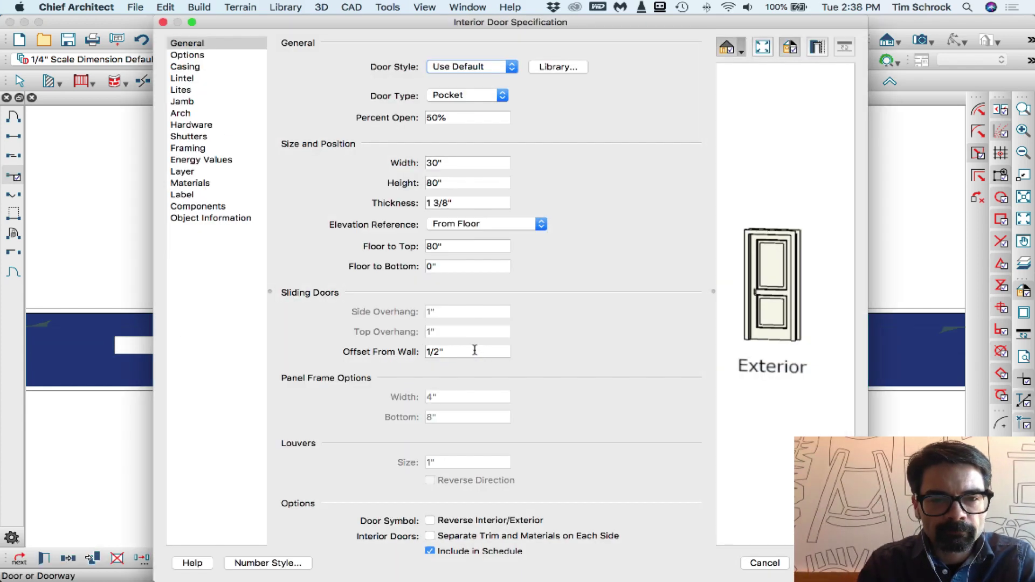
pyautogui.moveTo(478, 352); pyautogui.dragTo(402, 354)
pyautogui.press('Return')
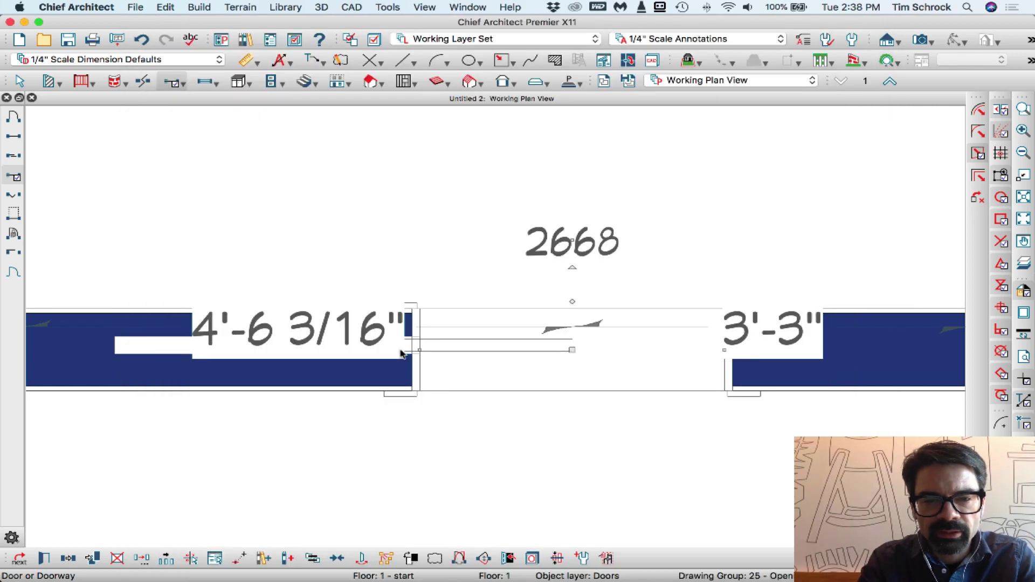
pyautogui.press('Escape')
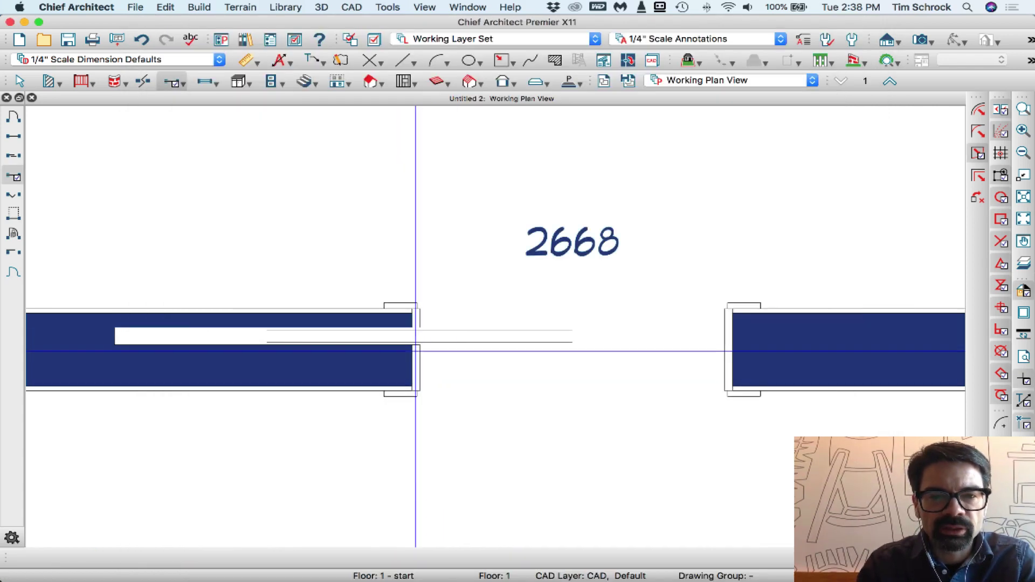
# Flip the pocket door's opening side back and forth, ending with the panel nearer the lower wall face.
pyautogui.click(440, 337)
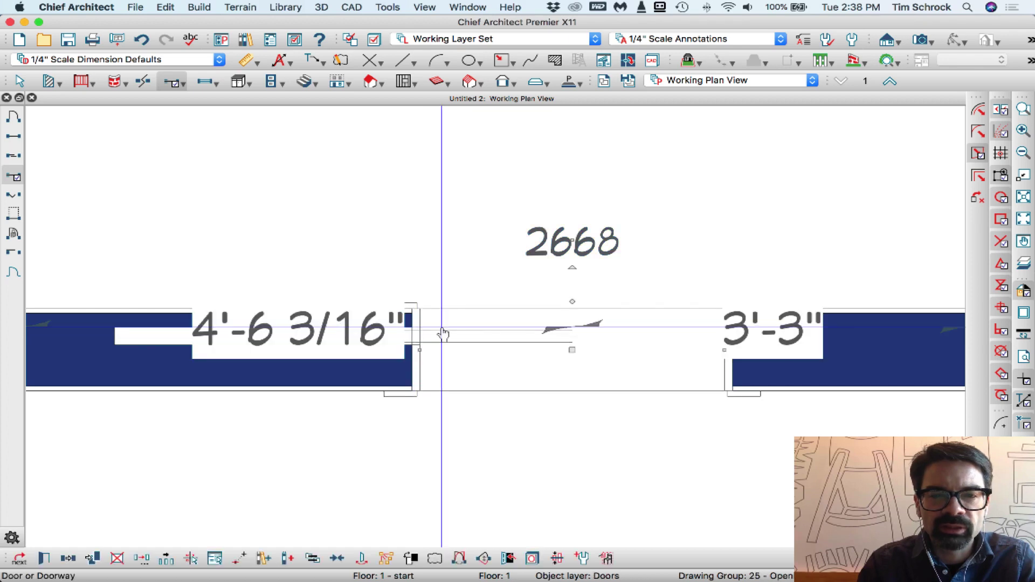
pyautogui.click(484, 559)
pyautogui.press('Escape')
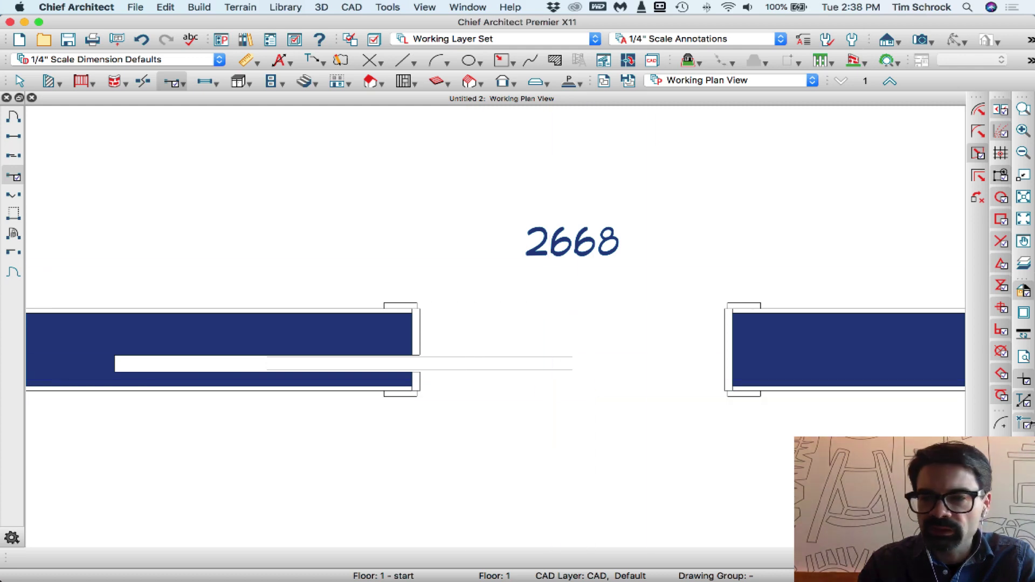
pyautogui.click(459, 341)
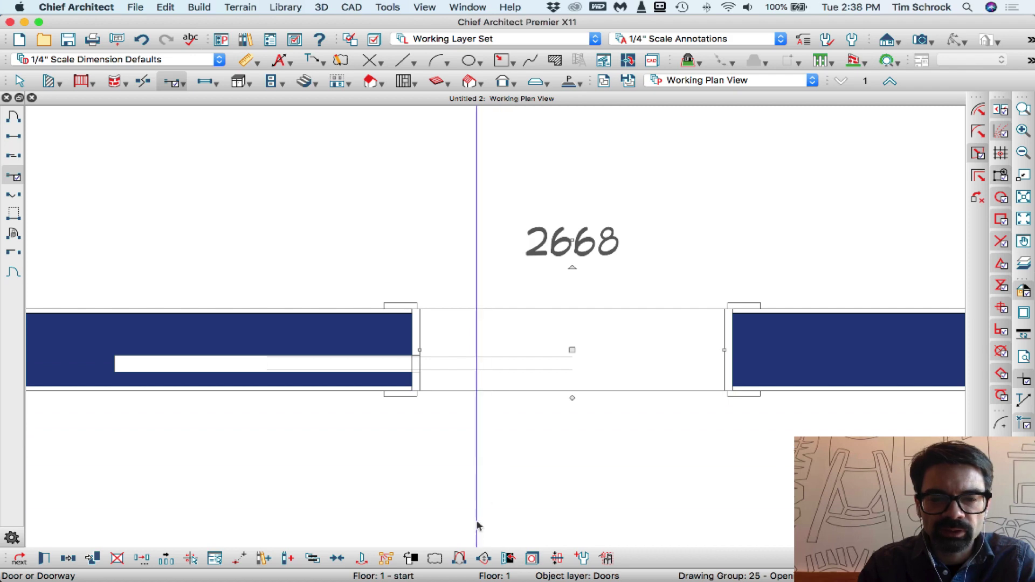
pyautogui.click(484, 559)
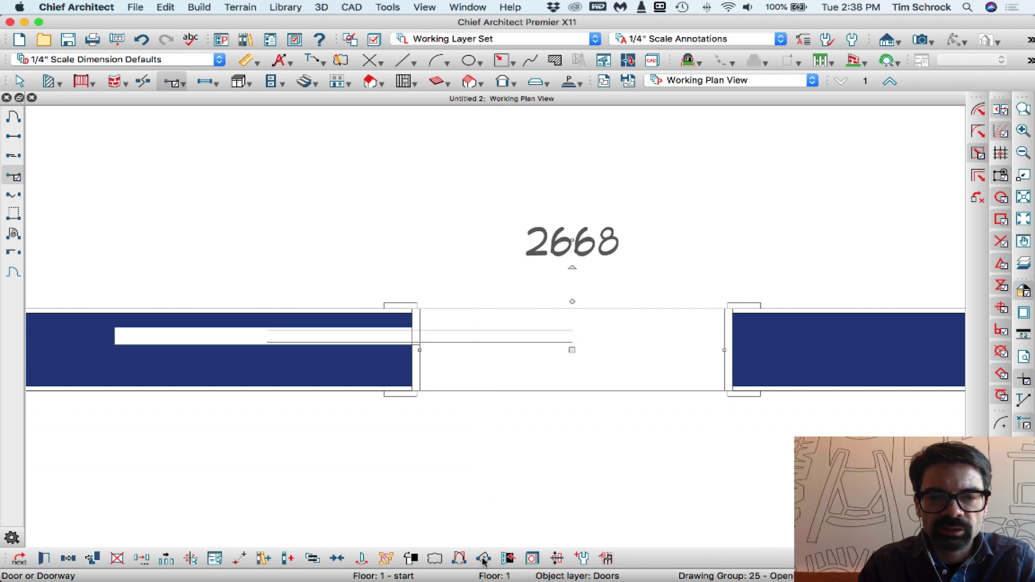
pyautogui.click(484, 559)
pyautogui.click(483, 559)
pyautogui.click(484, 559)
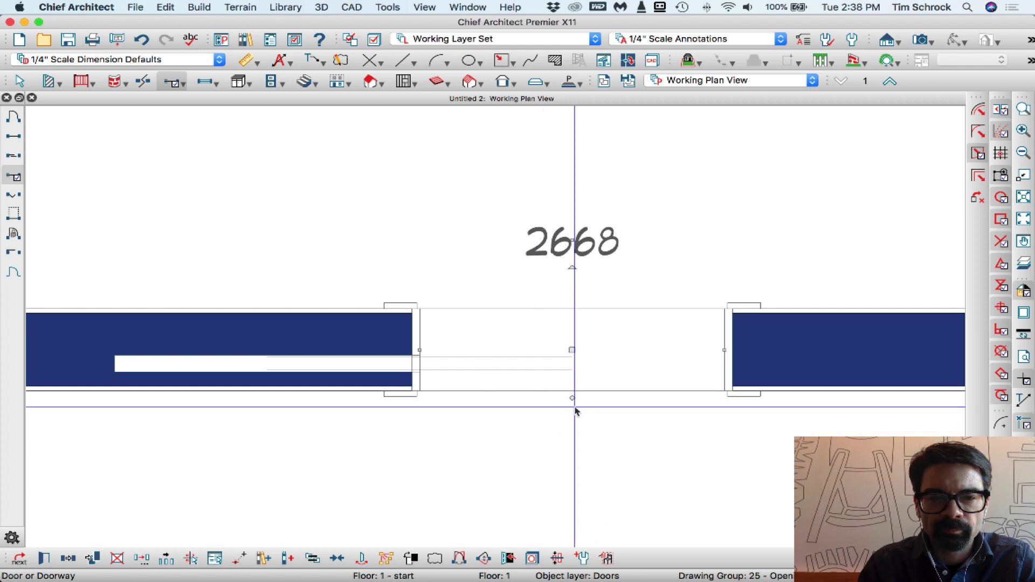
# Move the door panel toward the upper wall face and adjust it to about 52% open.
pyautogui.moveTo(572, 398); pyautogui.dragTo(571, 345)
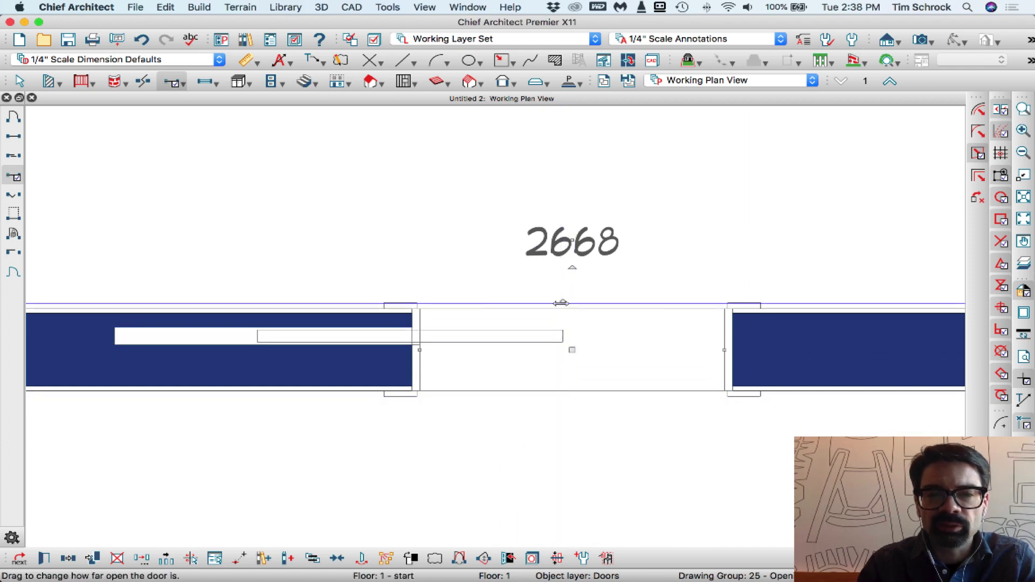
pyautogui.moveTo(561, 303); pyautogui.dragTo(567, 337)
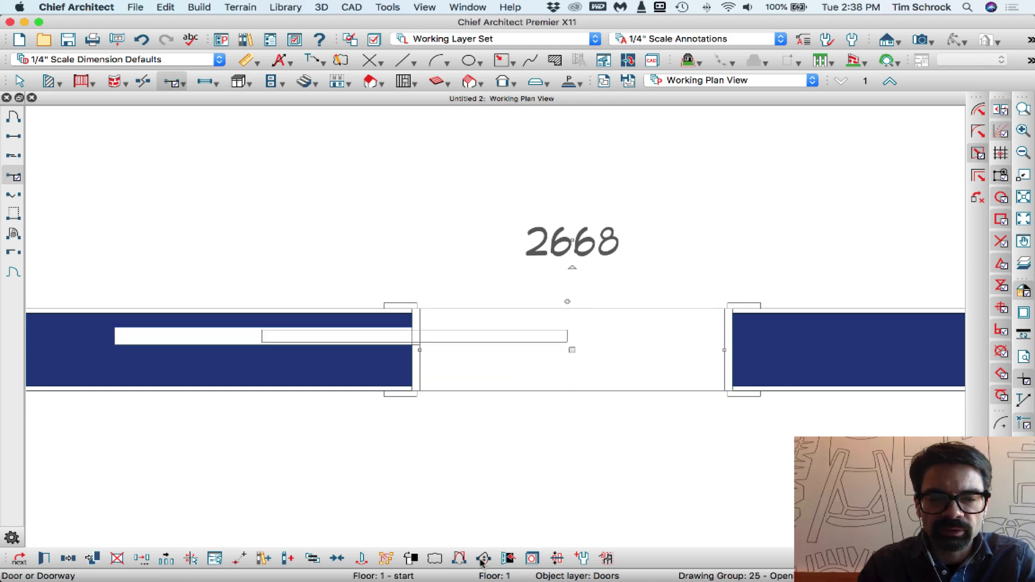
# Flip the door panel toward the lower wall face and try to change its hinge side, dismissing the message.
pyautogui.click(482, 560)
pyautogui.click(458, 559)
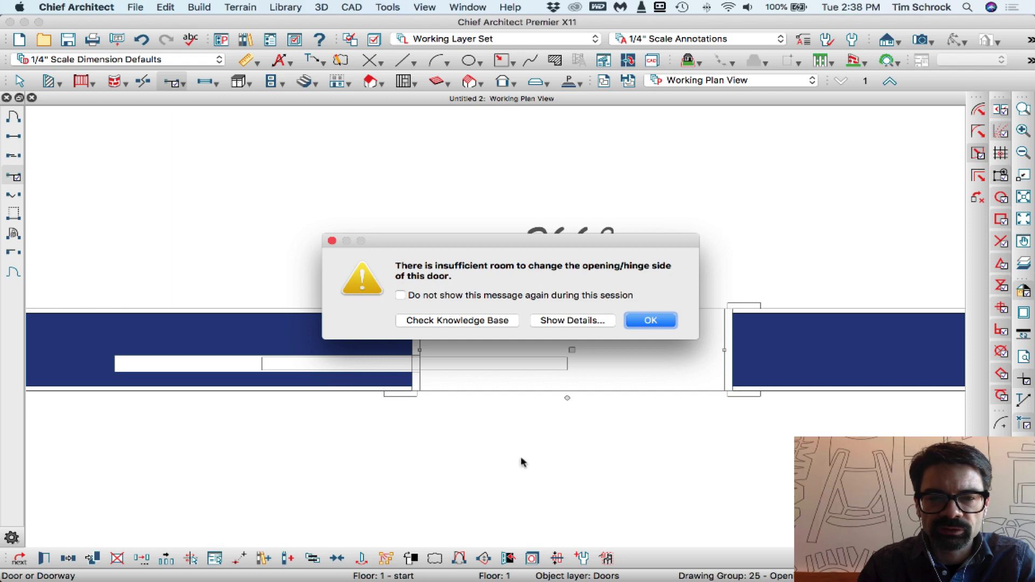
pyautogui.click(651, 321)
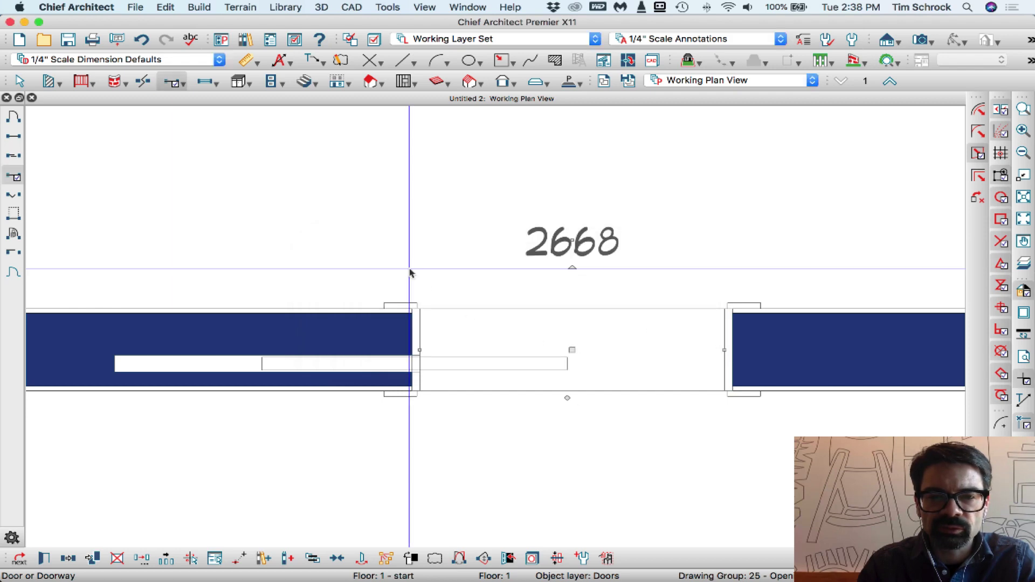
# Extend the right end of the wall to give room for a pocket on that side of the door.
pyautogui.scroll(-2, 404, 271)
pyautogui.click(723, 321)
pyautogui.moveTo(751, 298); pyautogui.dragTo(900, 297)
# Cycle the door's hinge and opening sides, ending with the pocket in the right-hand wall section.
pyautogui.click(470, 330)
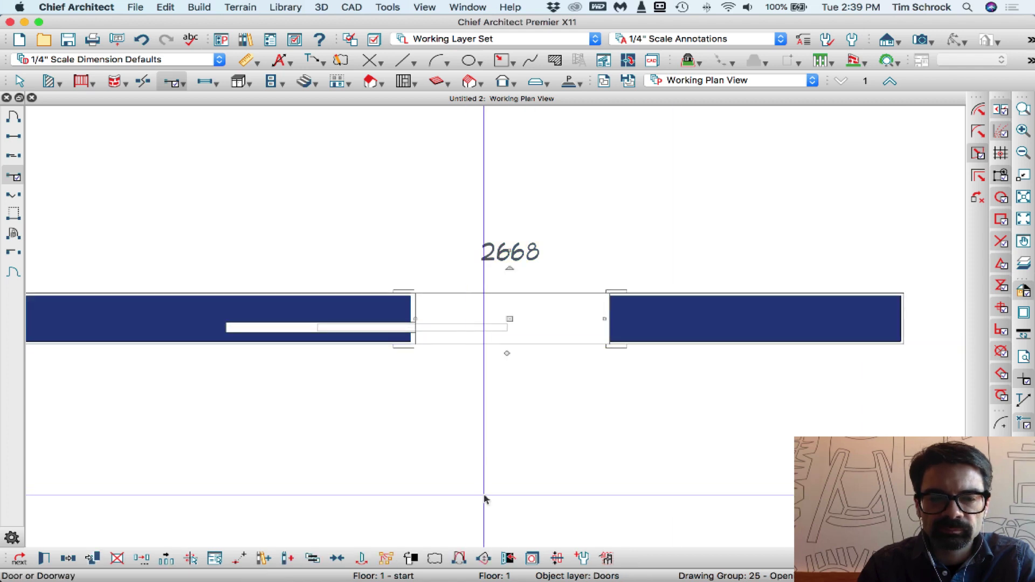
pyautogui.click(459, 559)
pyautogui.click(459, 558)
pyautogui.click(483, 558)
pyautogui.click(483, 559)
pyautogui.click(460, 560)
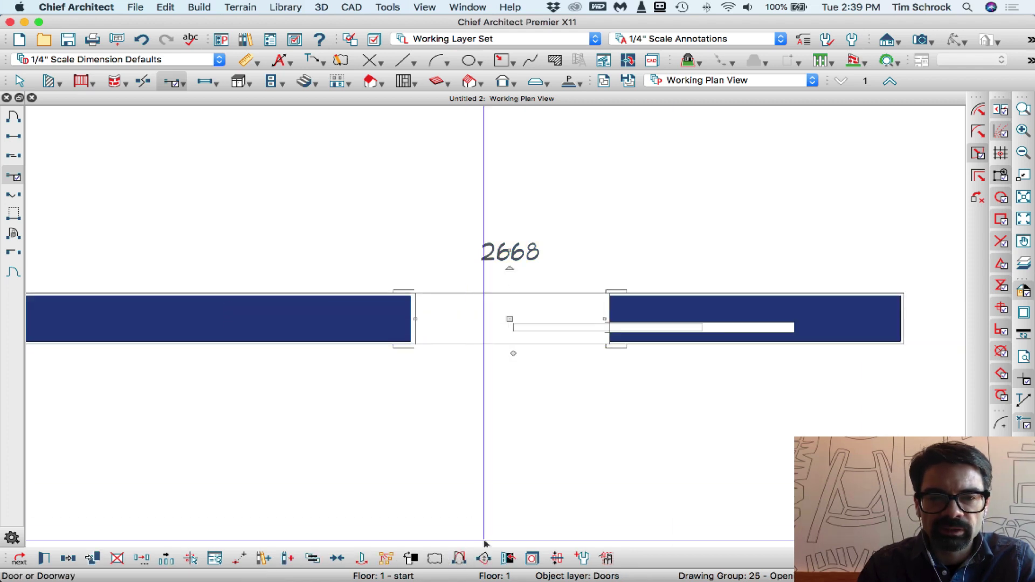
pyautogui.click(545, 435)
# Change the pocket door's offset from wall so the panel is centered in the wall thickness.
pyautogui.click(495, 307)
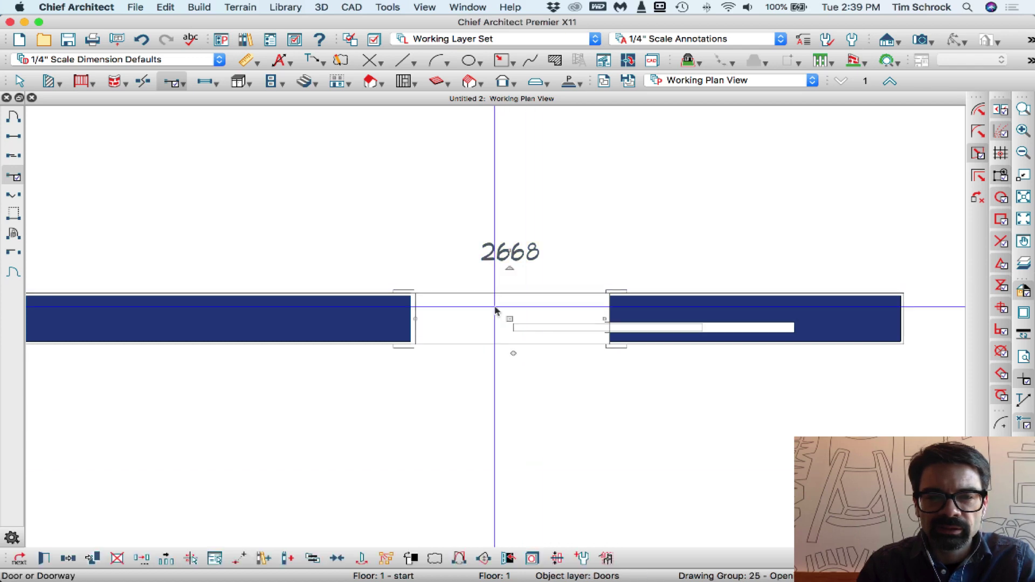
pyautogui.doubleClick(496, 311)
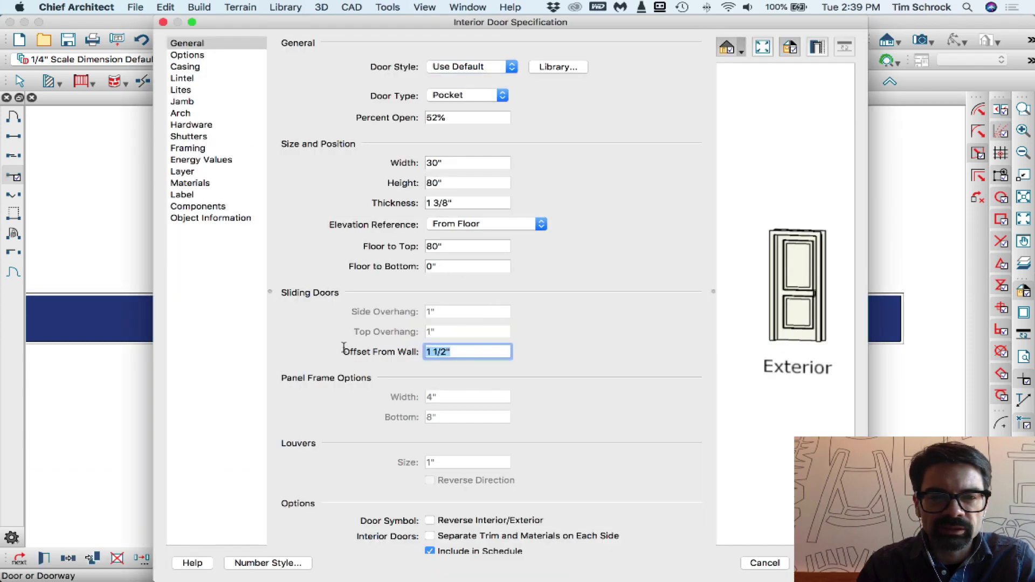
pyautogui.press('Return')
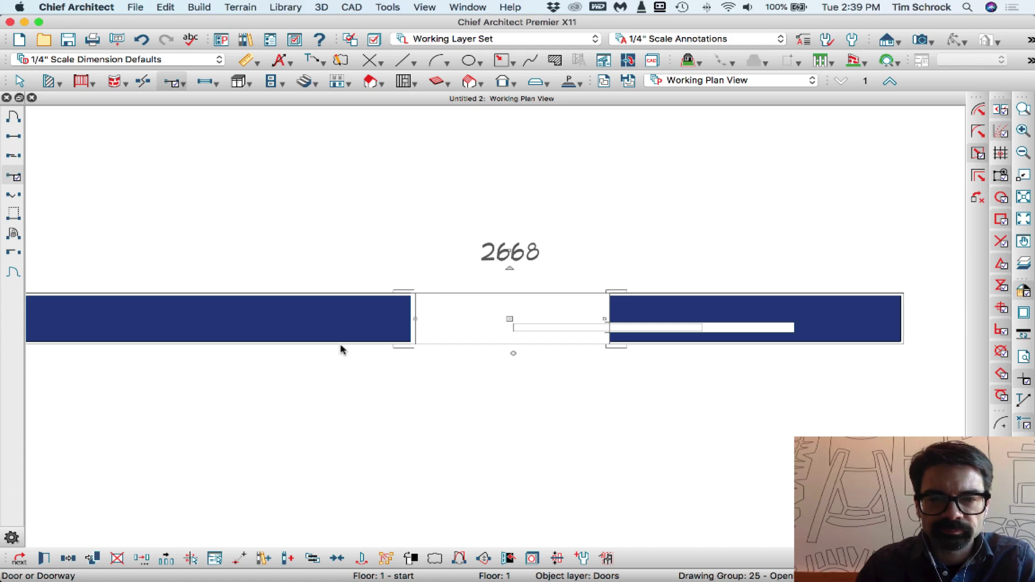
pyautogui.press('Escape')
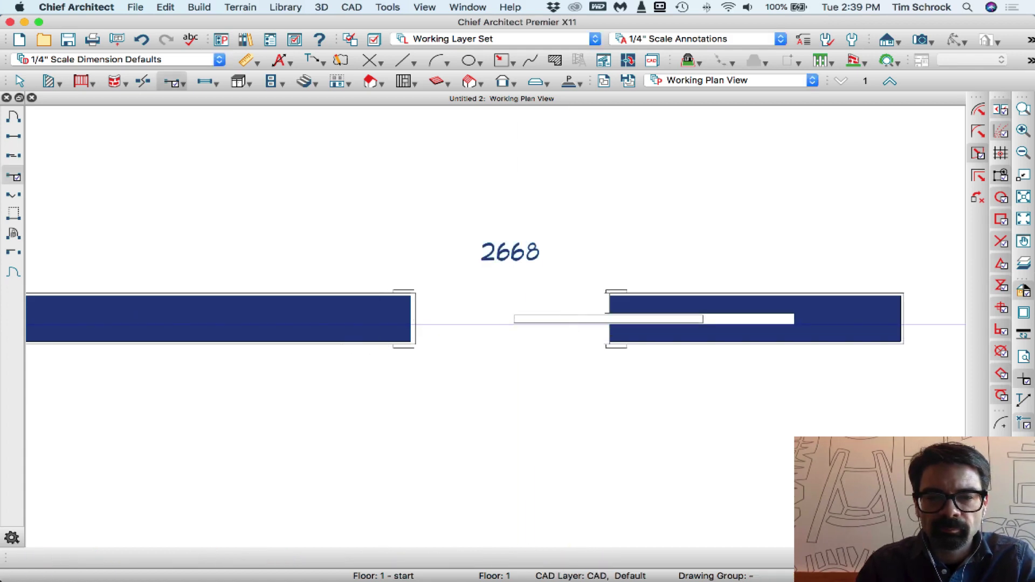
# Shift the pocket door panel toward the lower wall face by increasing its offset from wall, ending with a value of about 2.2".
pyautogui.scroll(2, 614, 346)
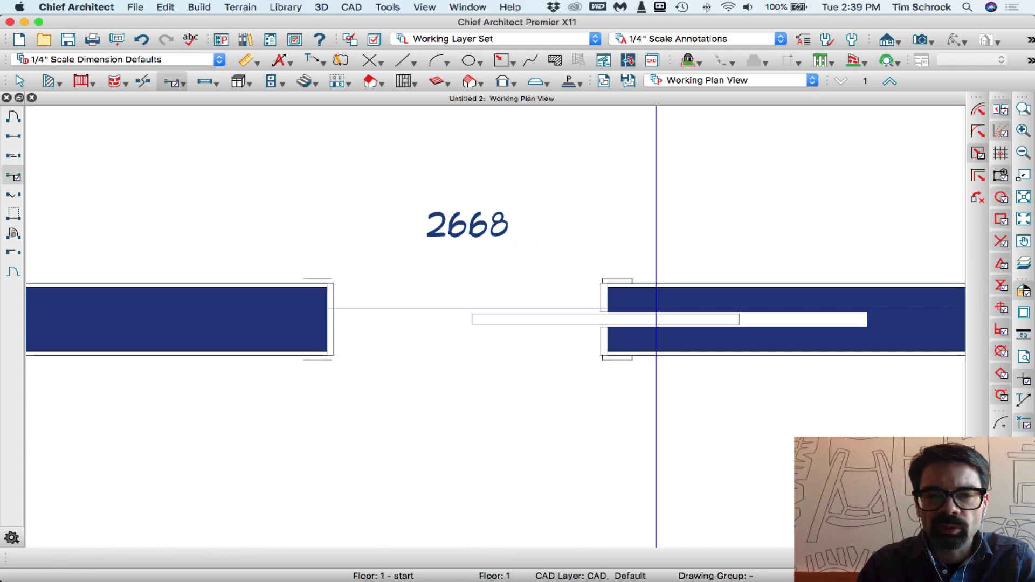
pyautogui.press('space')
pyautogui.click(662, 304)
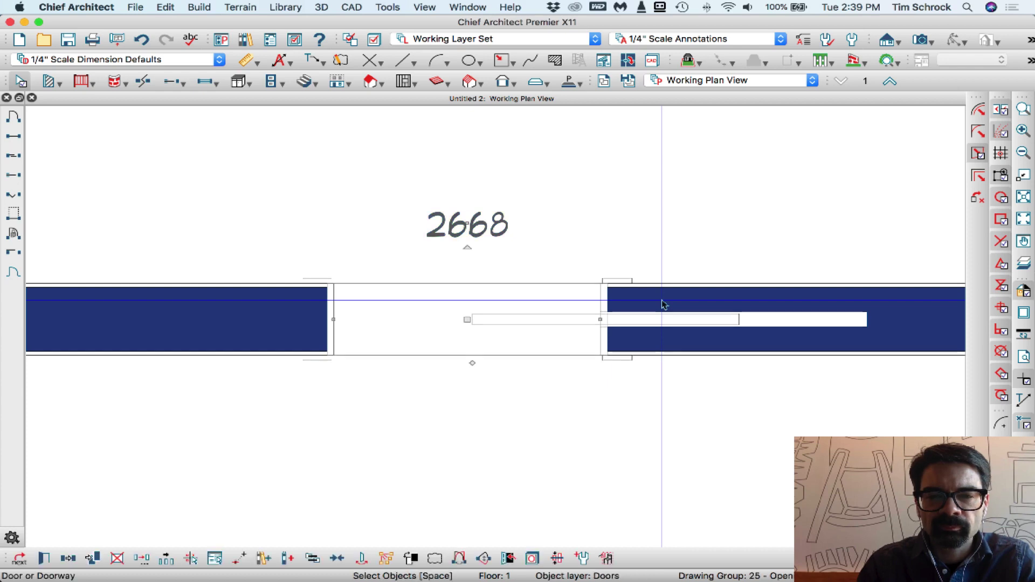
pyautogui.doubleClick(663, 304)
pyautogui.click(433, 352)
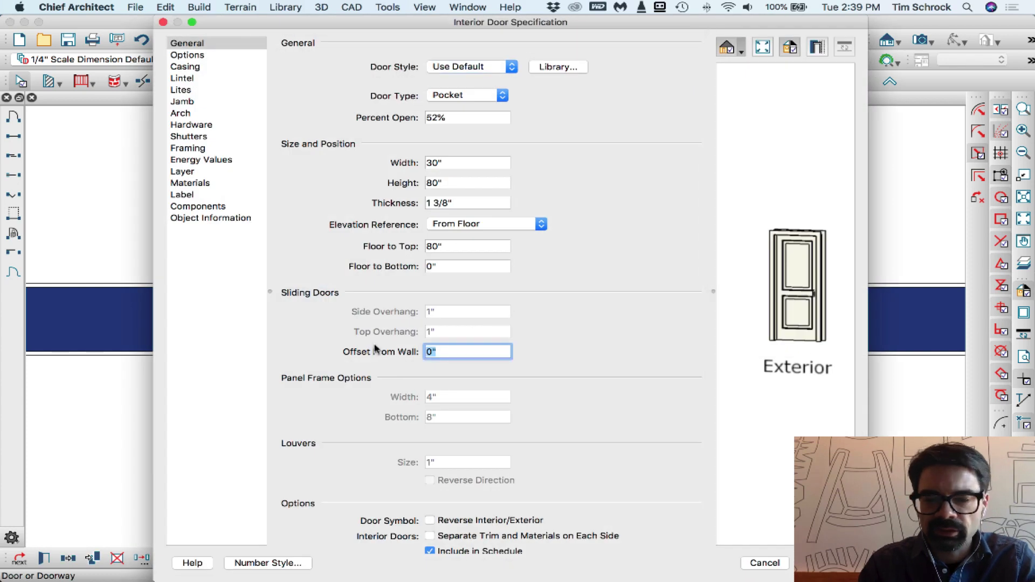
pyautogui.press('Return')
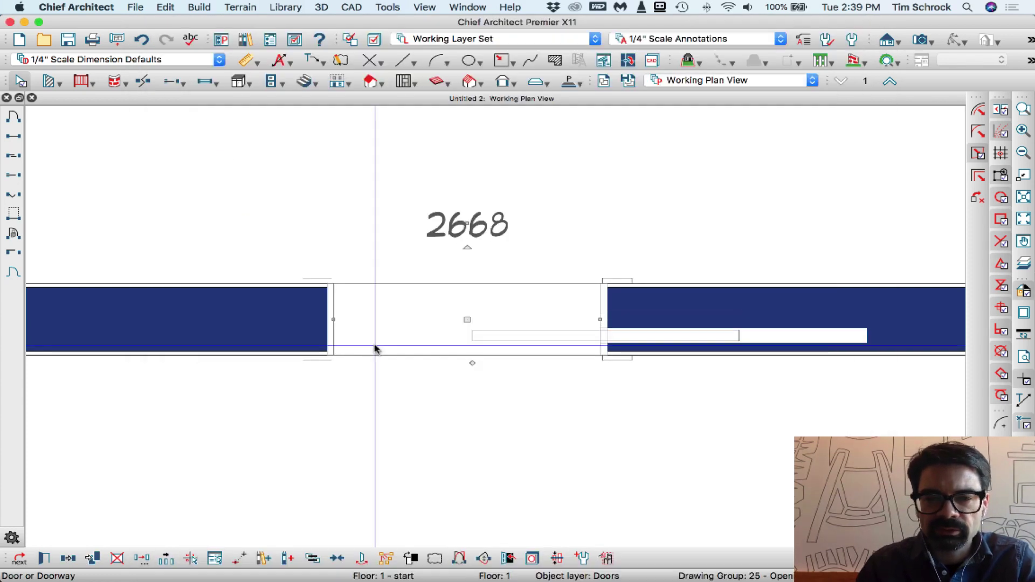
pyautogui.doubleClick(699, 325)
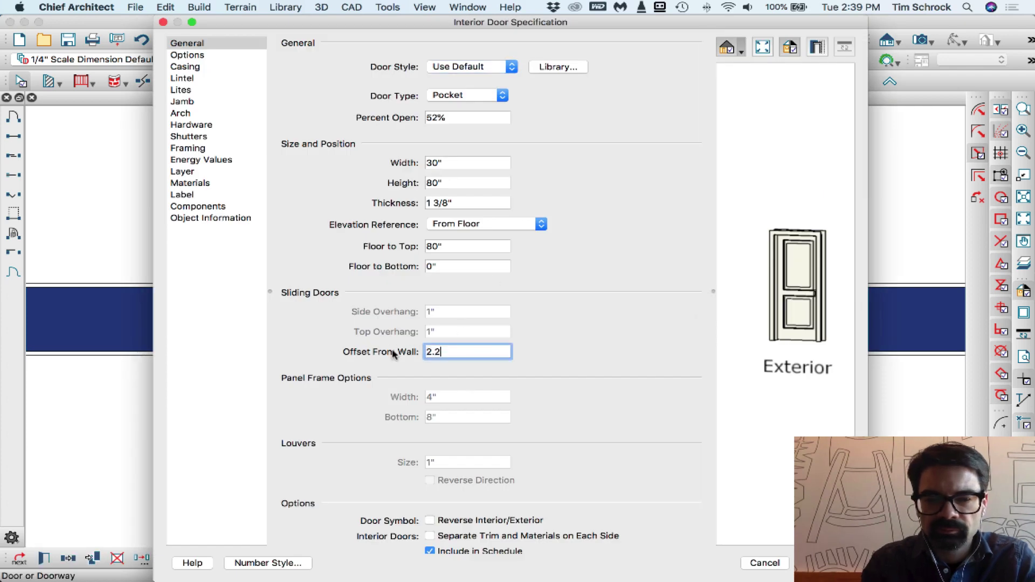
pyautogui.press('Return')
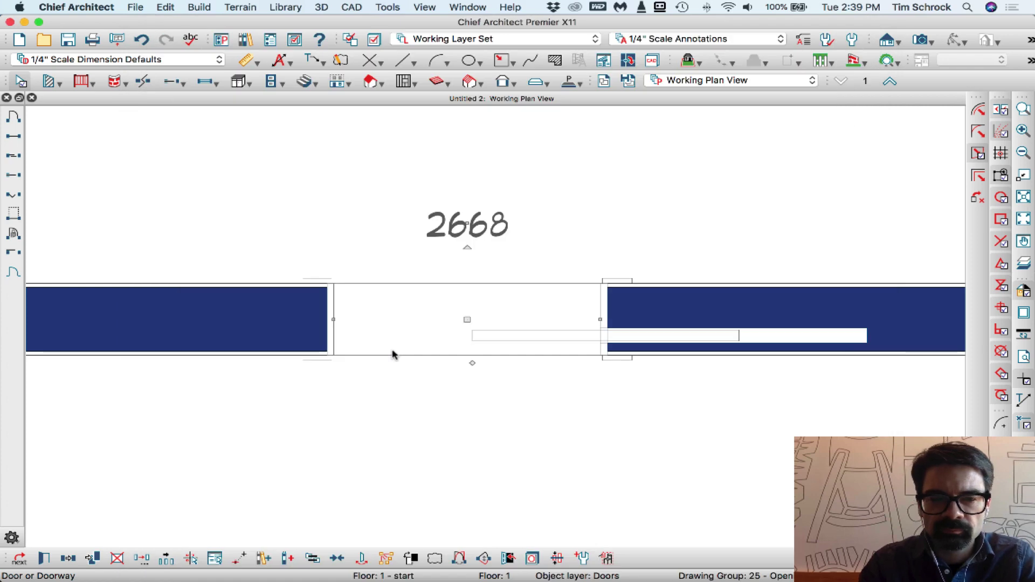
pyautogui.press('Escape')
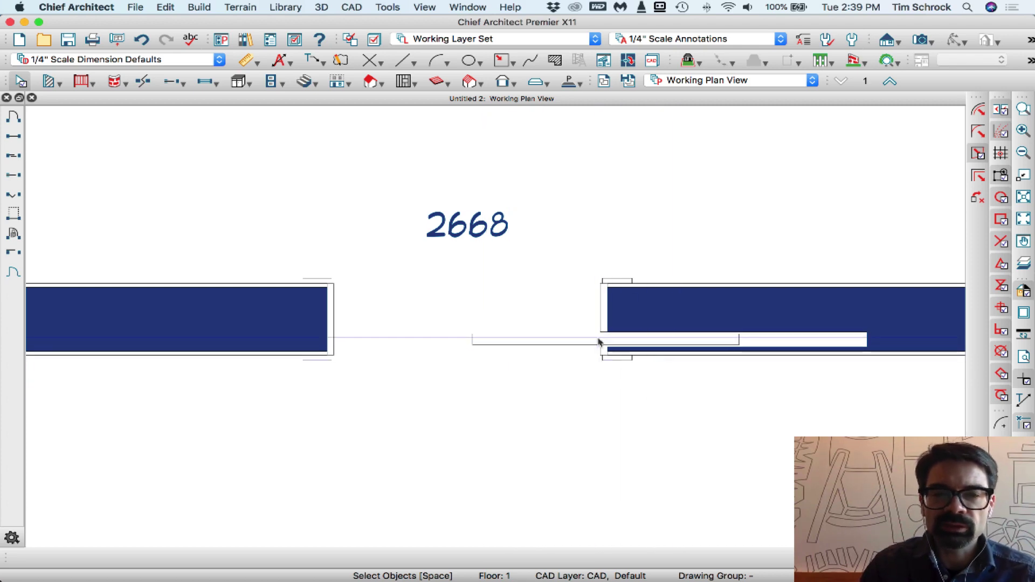
# Set the pocket door's offset from wall to 0 to center the panel in the wall thickness.
pyautogui.click(614, 326)
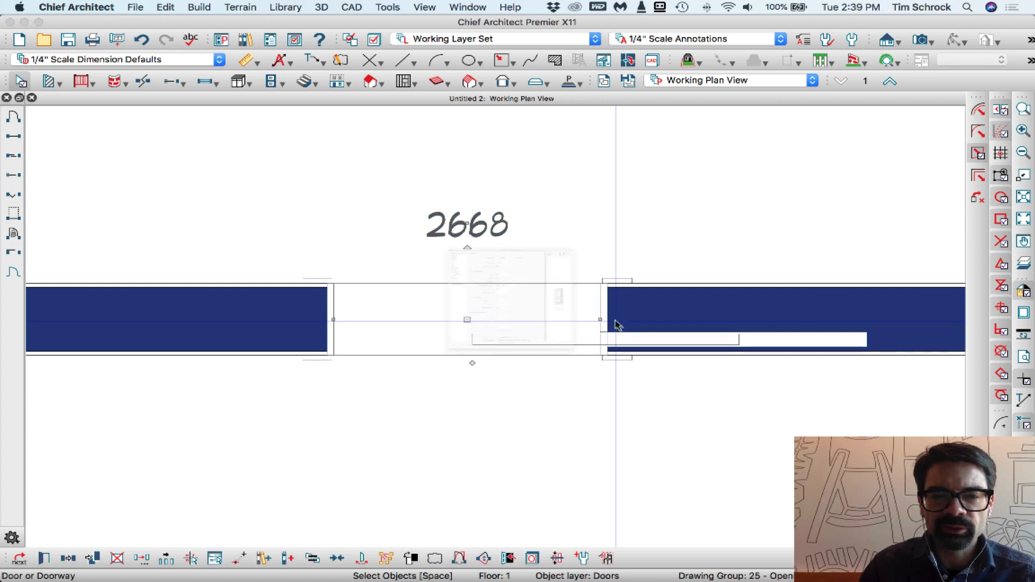
pyautogui.doubleClick(616, 325)
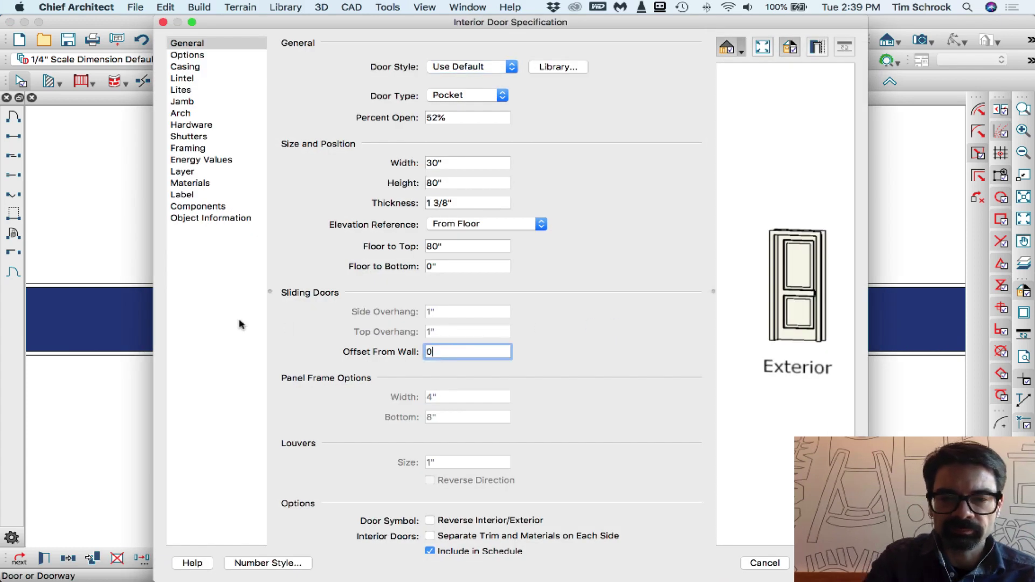
pyautogui.press('Return')
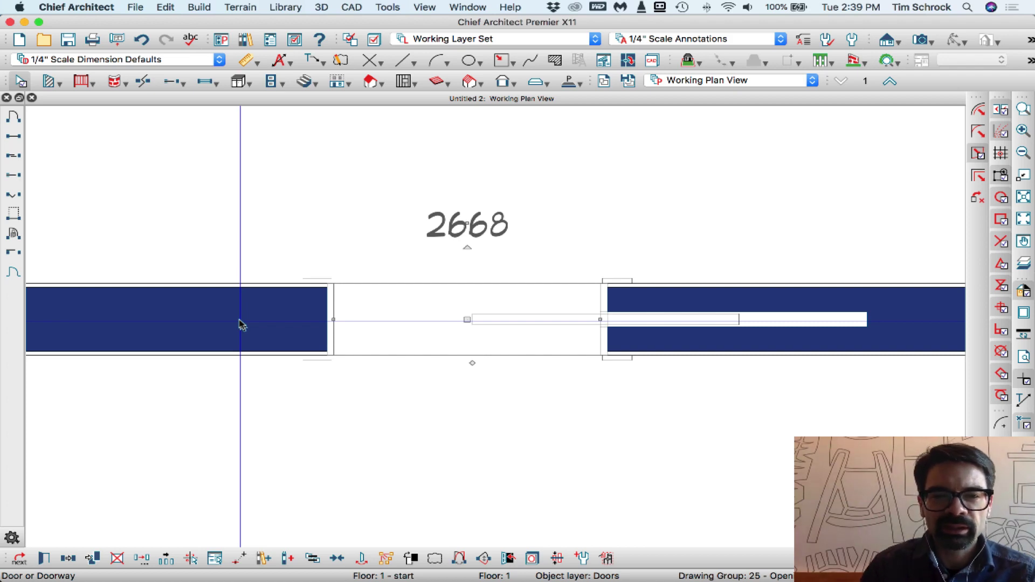
# Copy the wall together with its pocket door and paste the duplicate below the original.
pyautogui.scroll(-2, 436, 266)
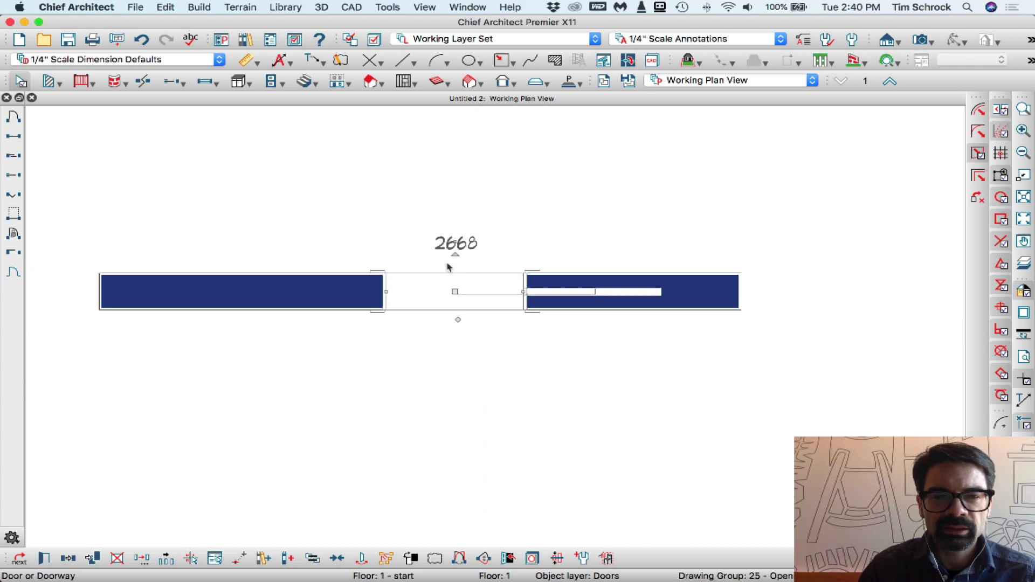
pyautogui.click(297, 292)
pyautogui.press('super+c')
pyautogui.press('super+v')
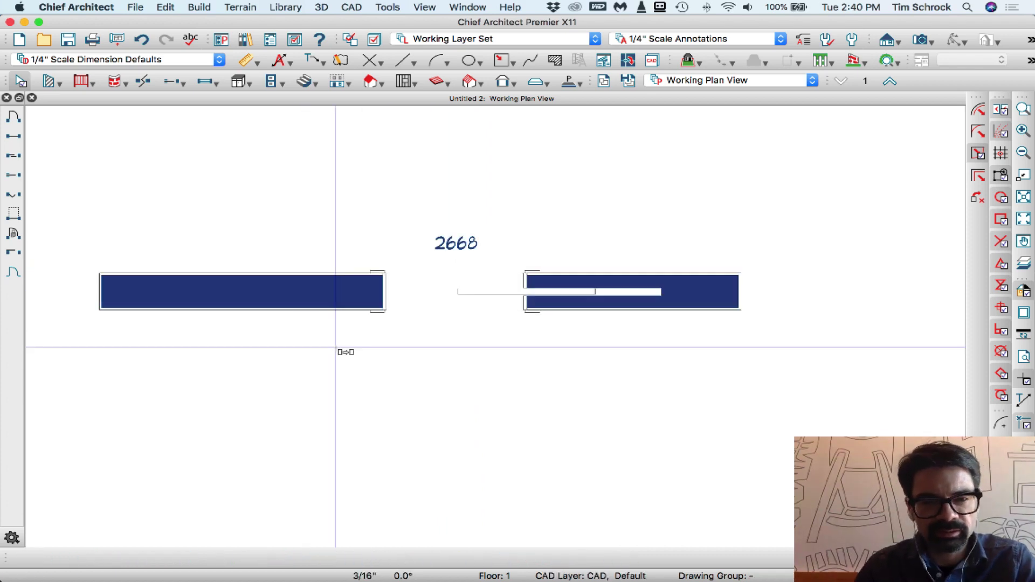
pyautogui.click(440, 427)
# Change the door in the lower wall copy to the Slider type and set its width to 48".
pyautogui.click(461, 429)
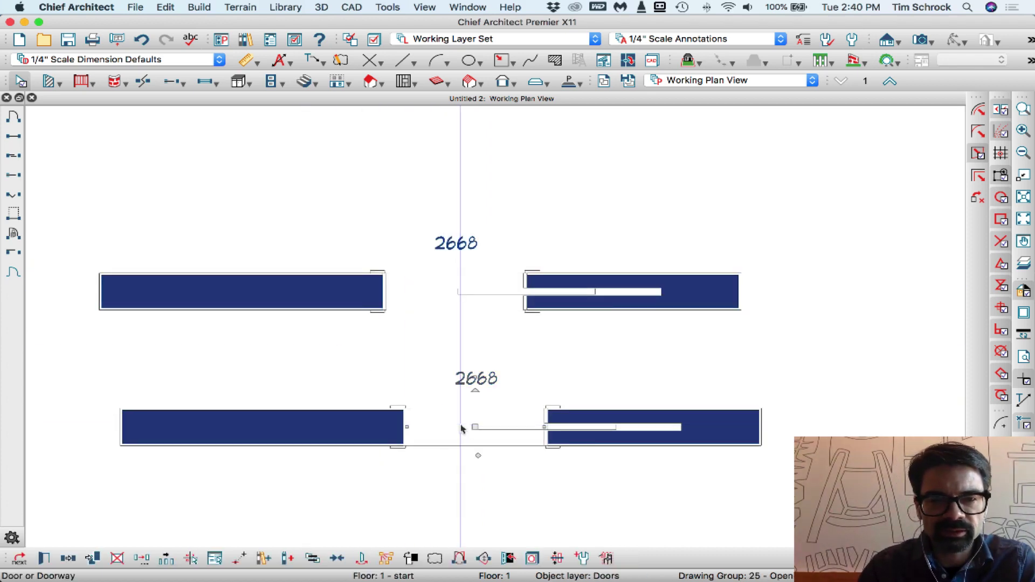
pyautogui.doubleClick(461, 428)
pyautogui.click(475, 96)
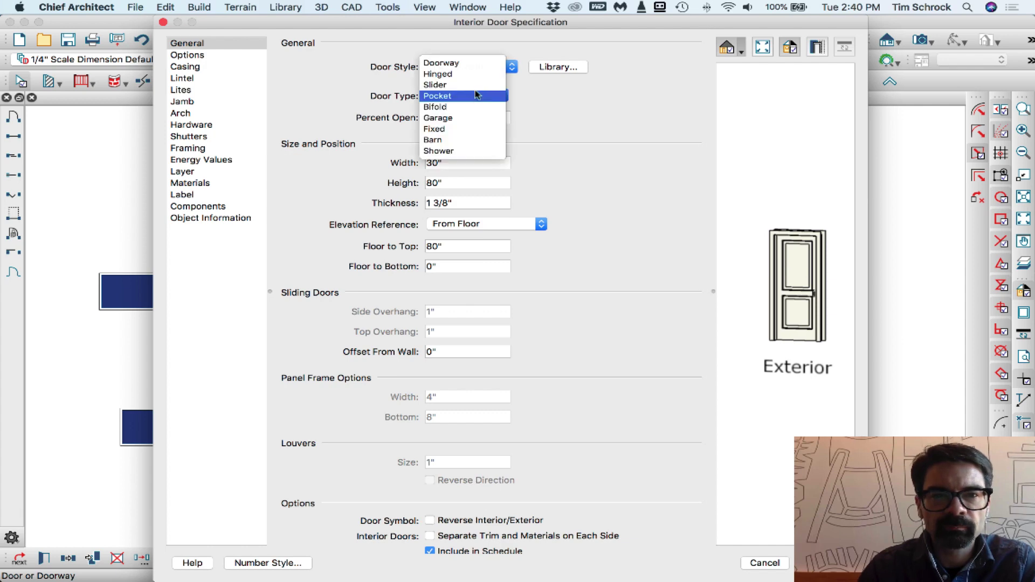
pyautogui.click(475, 87)
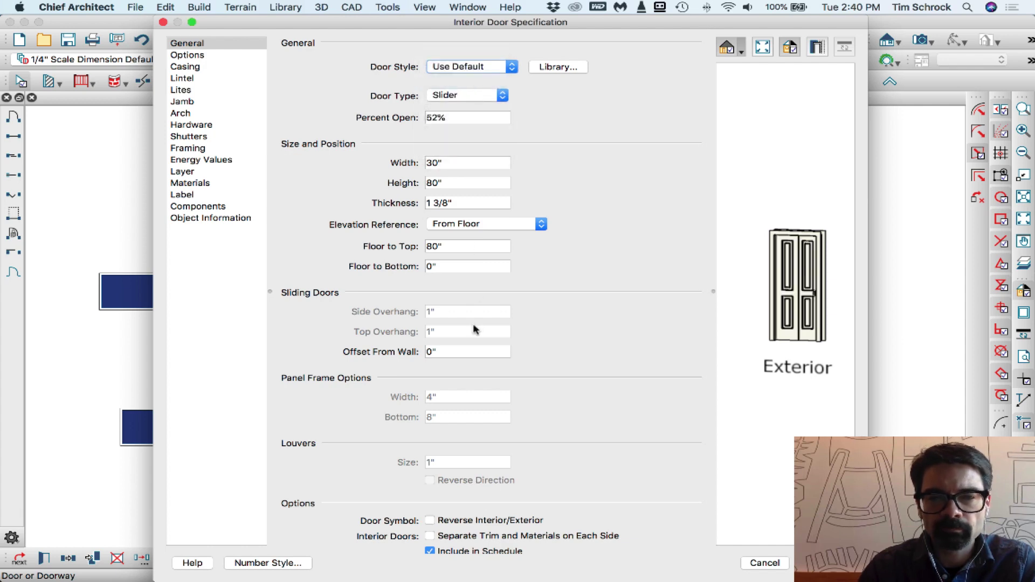
pyautogui.press('Return')
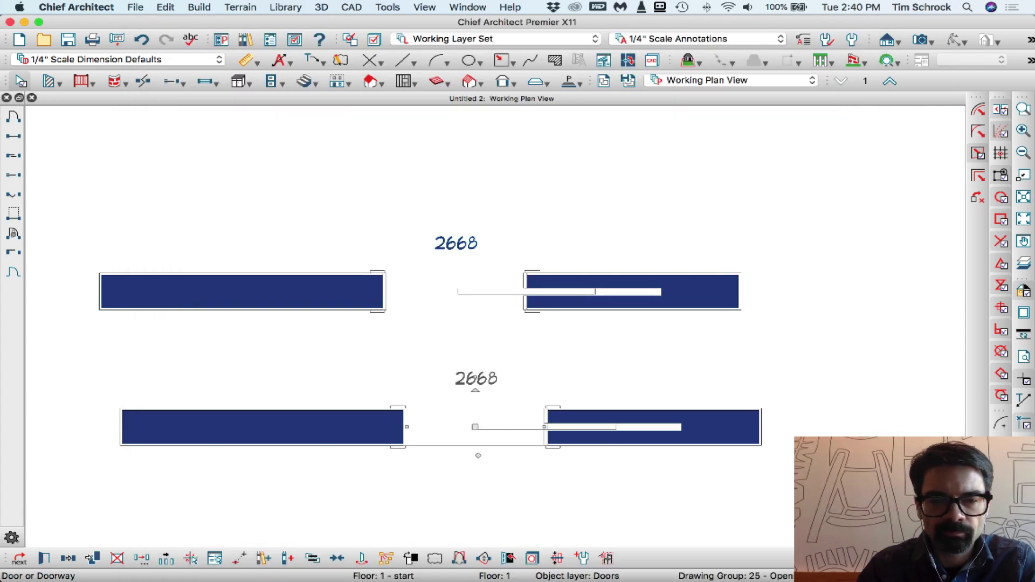
pyautogui.doubleClick(503, 443)
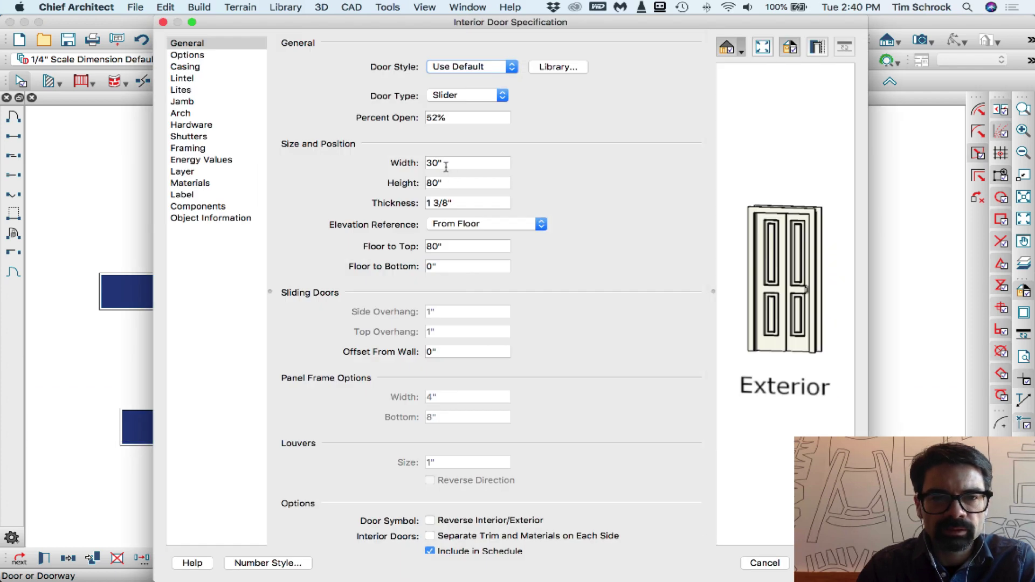
pyautogui.press('Return')
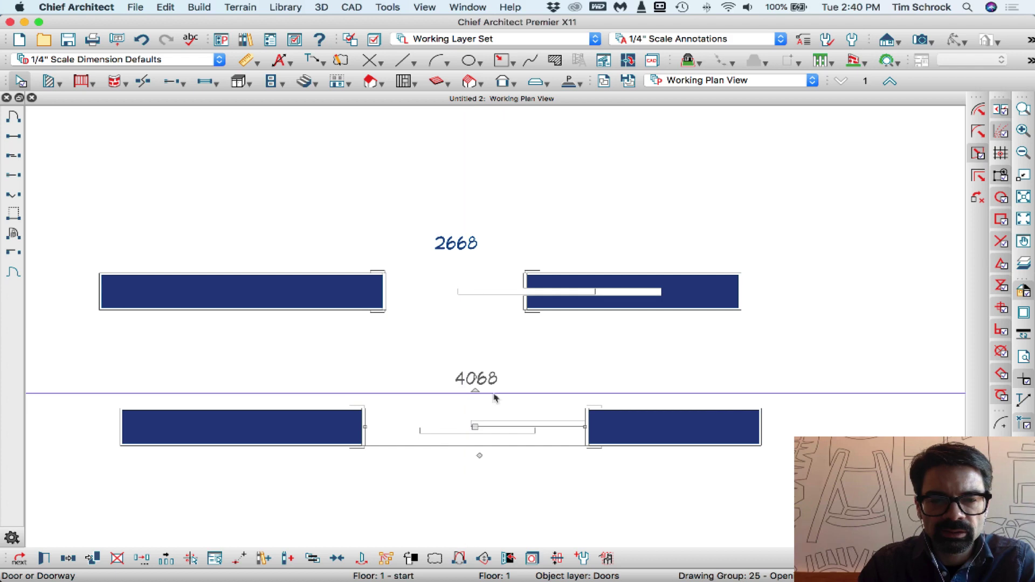
# Increase the slider door's offset from wall so both panels shift toward the lower wall face.
pyautogui.doubleClick(492, 398)
pyautogui.click(467, 350)
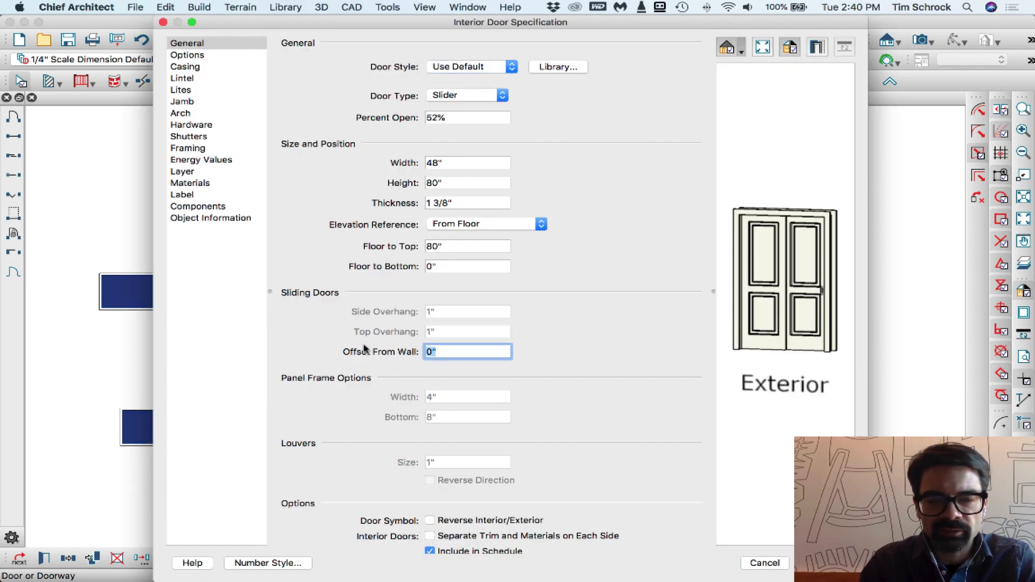
pyautogui.press('Return')
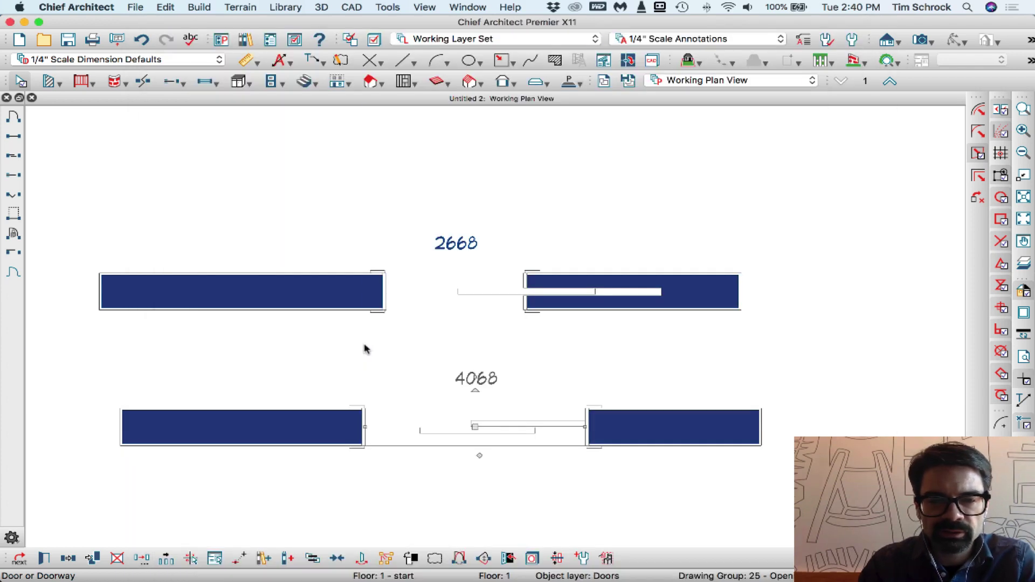
pyautogui.click(509, 465)
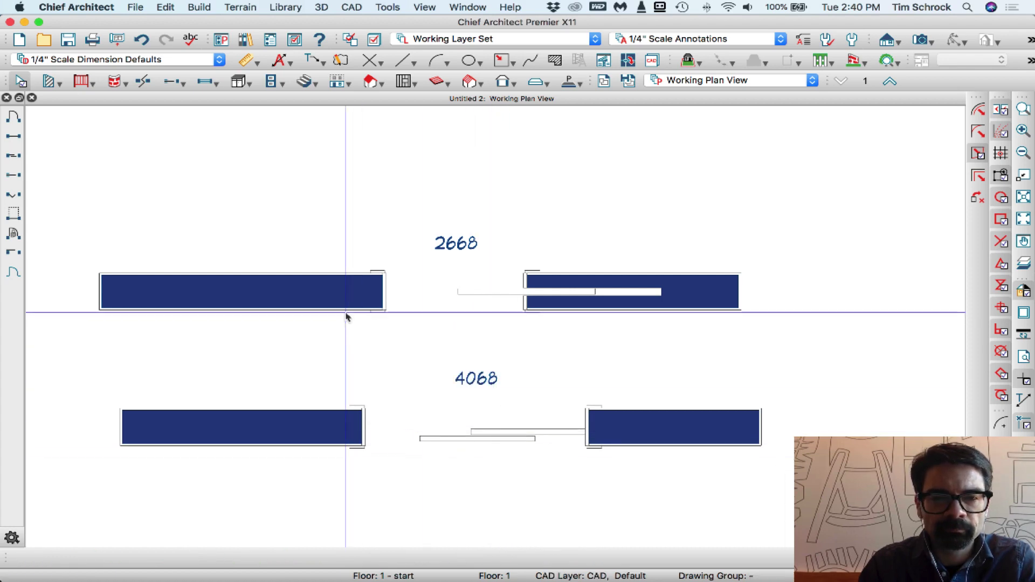
# Paste another copy of the wall with its pocket door above the original.
pyautogui.press('super+v')
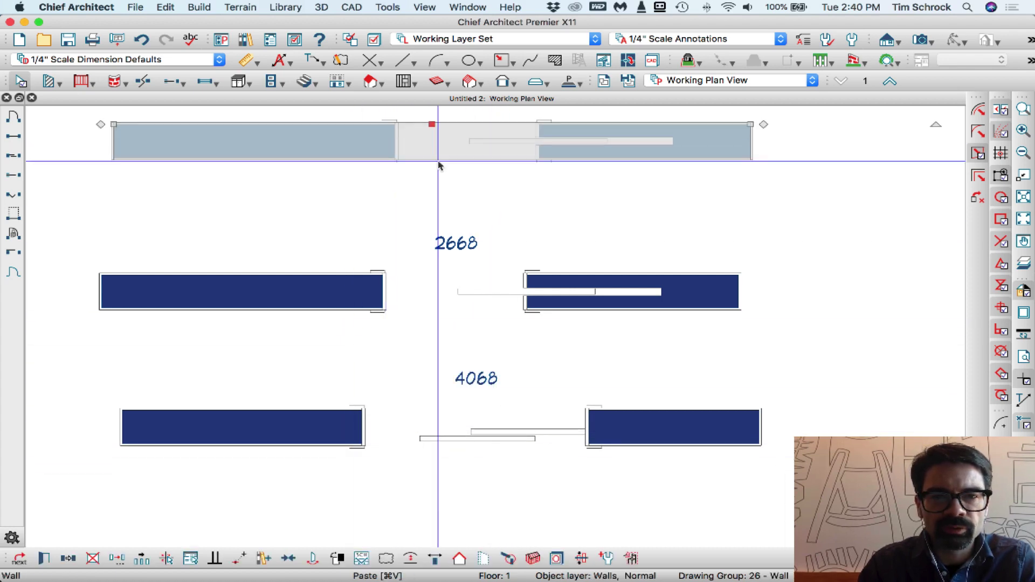
pyautogui.doubleClick(461, 132)
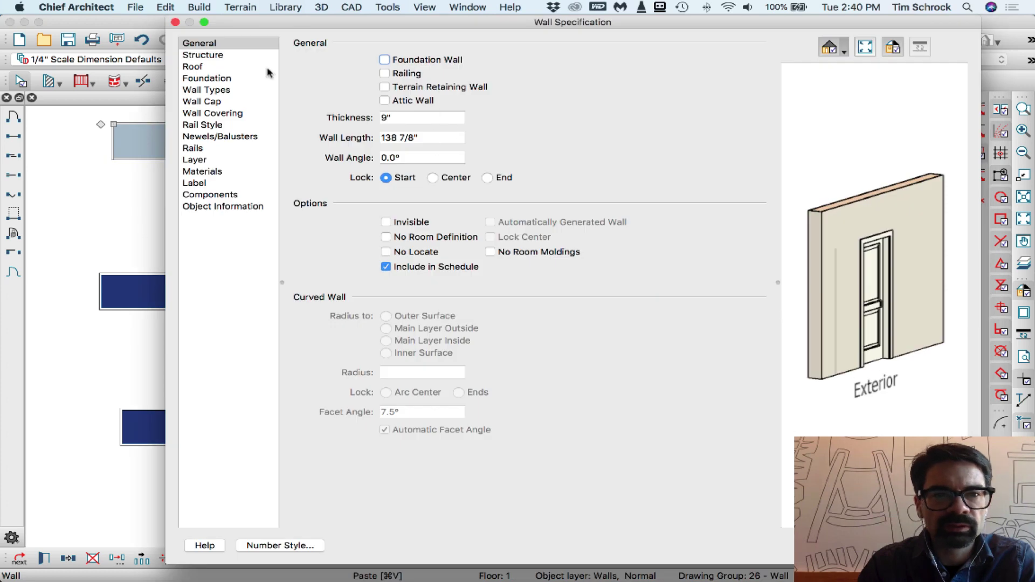
pyautogui.press('Escape')
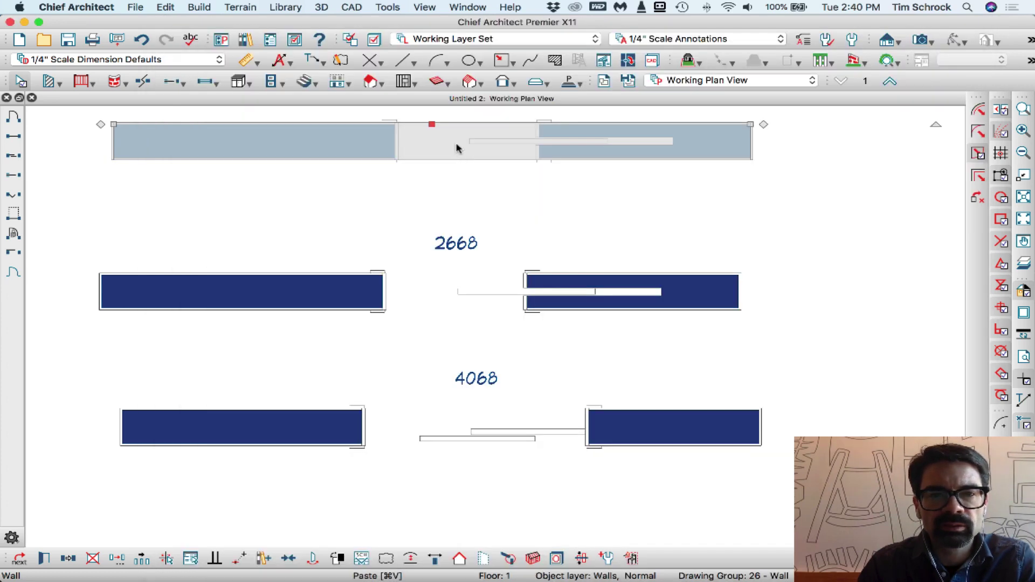
# Change the door in the upper wall copy to the Barn type.
pyautogui.doubleClick(457, 146)
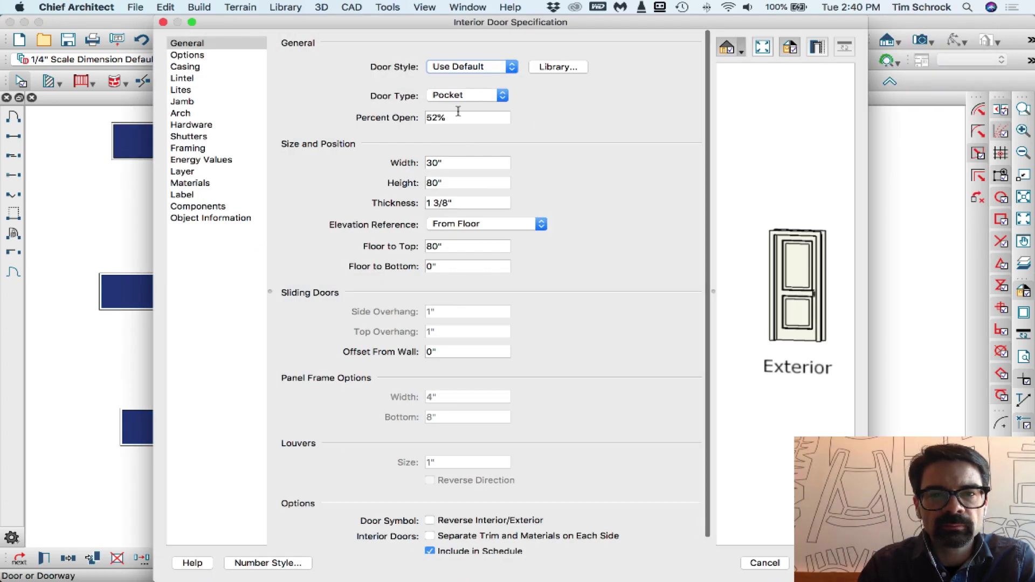
pyautogui.click(458, 96)
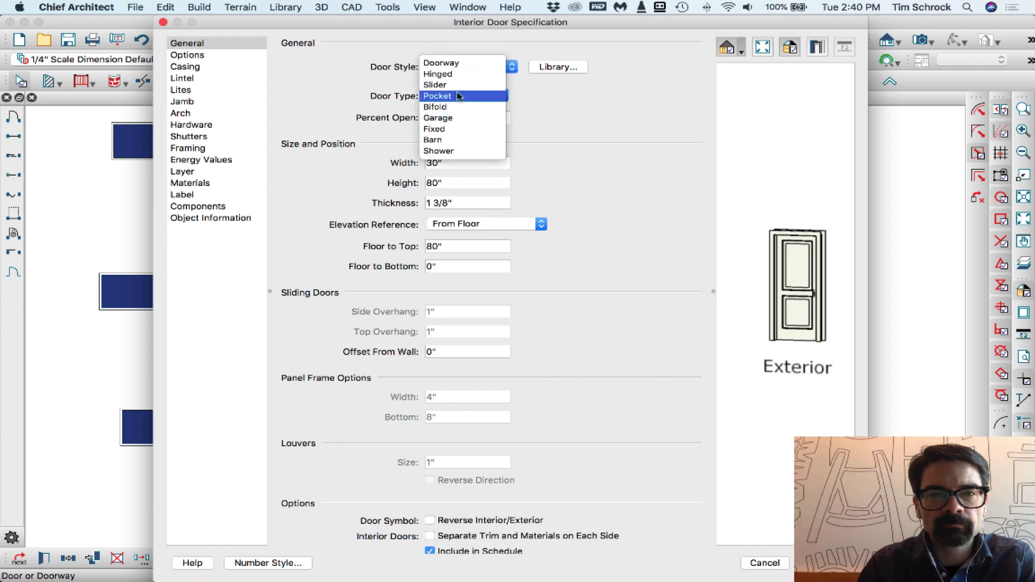
pyautogui.click(457, 141)
pyautogui.press('Return')
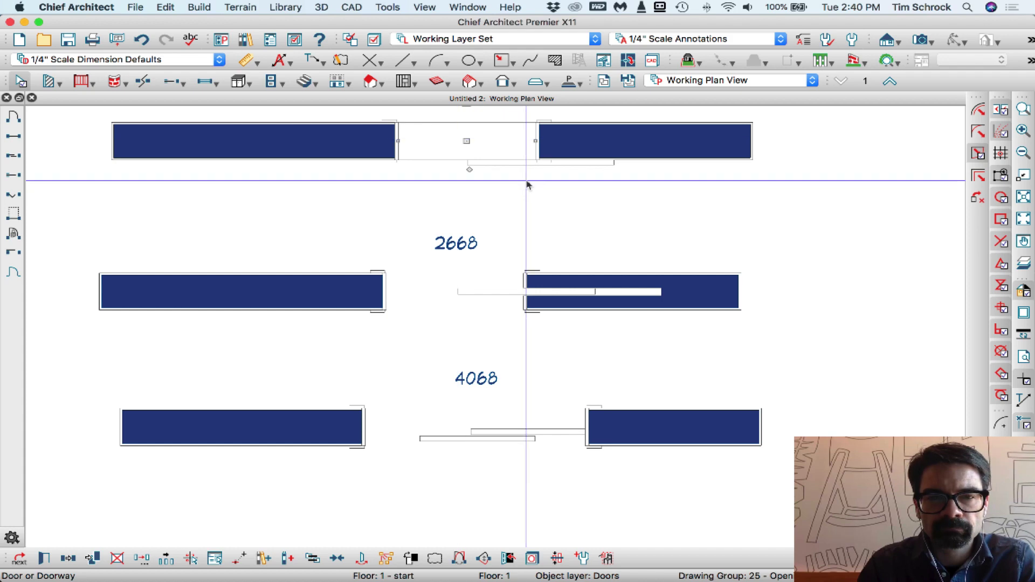
# Set the barn door's offset from wall to 2", moving its panel away from the wall face.
pyautogui.press('super+e')
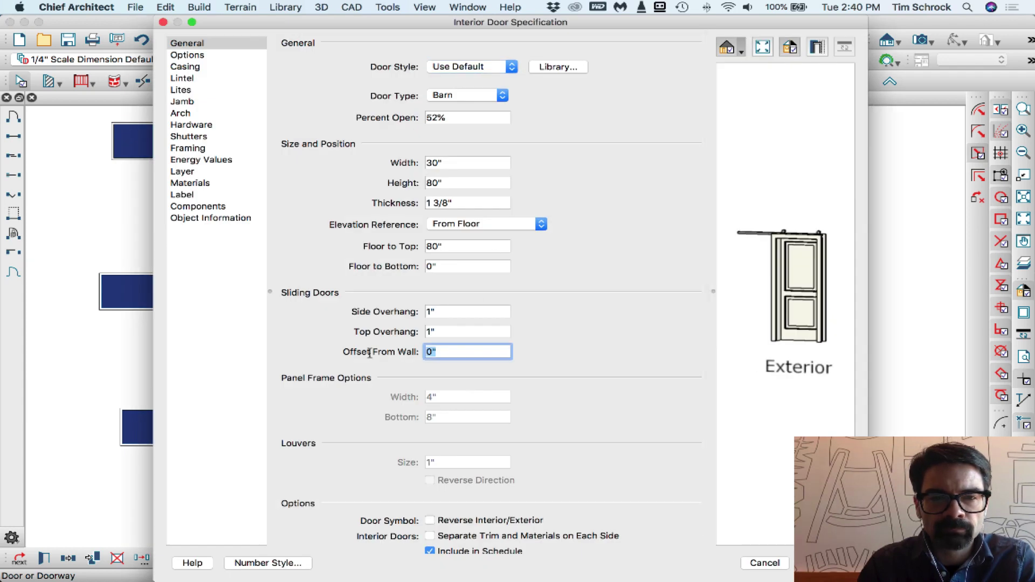
pyautogui.write('2')
pyautogui.press('Return')
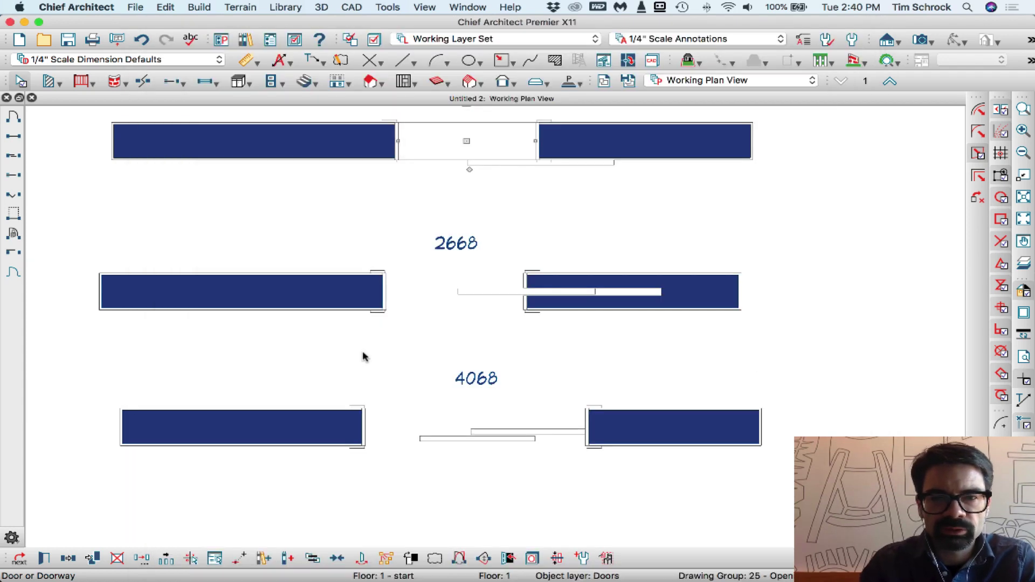
pyautogui.click(362, 356)
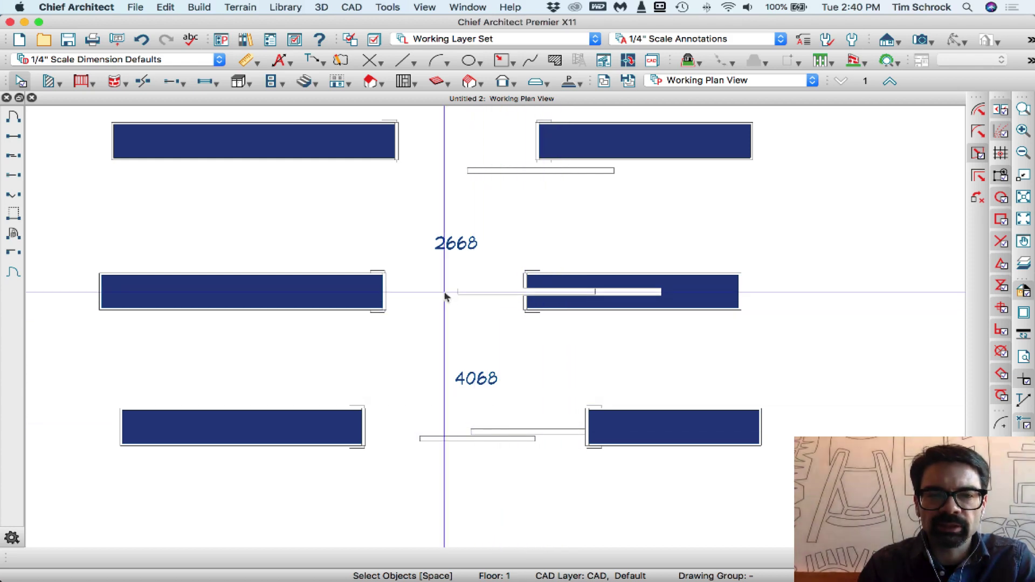
pyautogui.click(519, 159)
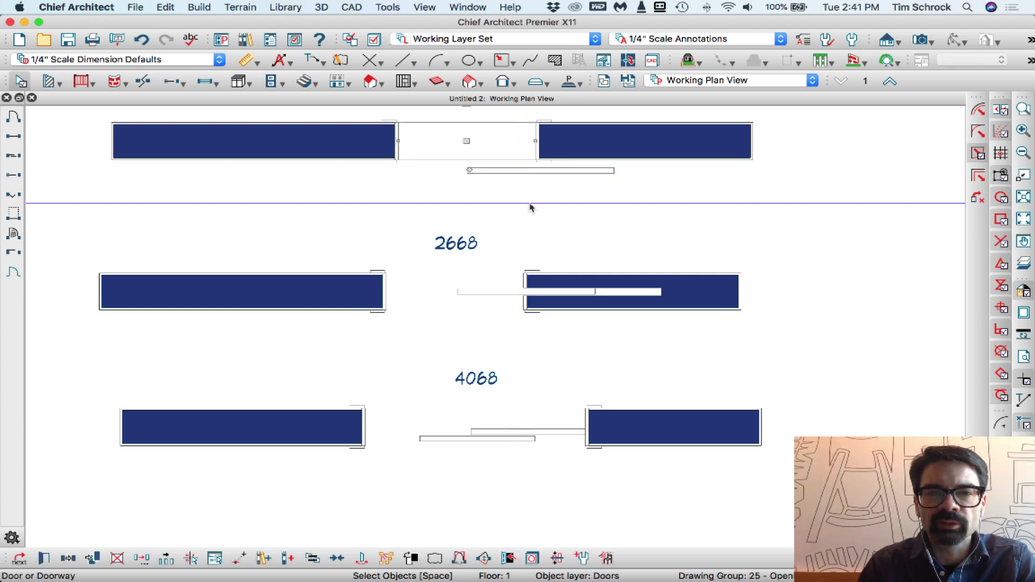